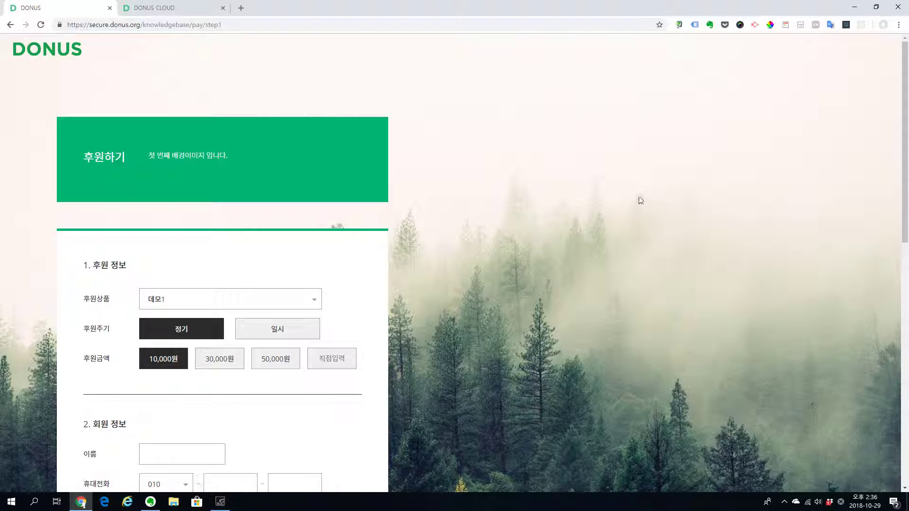
- Switch to DONUS CLOUD, log in with the prefilled account, and open the 화면설정 page under 온라인모금
left_click_drag(161, 158, 178, 157)
left_click(384, 421)
left_click(182, 8)
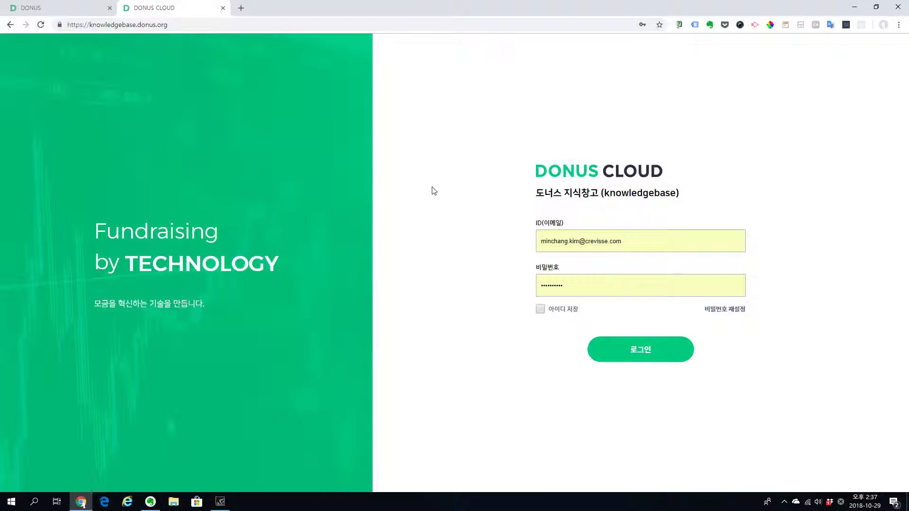
left_click(645, 349)
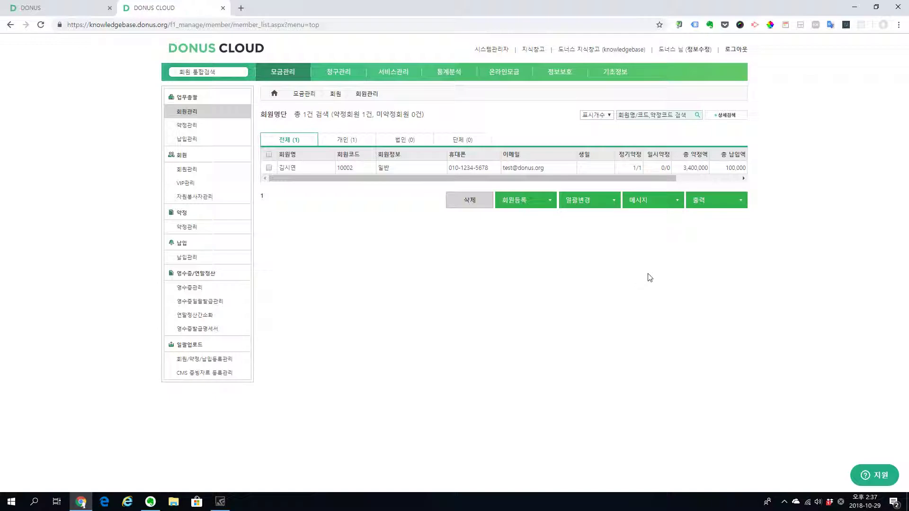
mouse_move(507, 76)
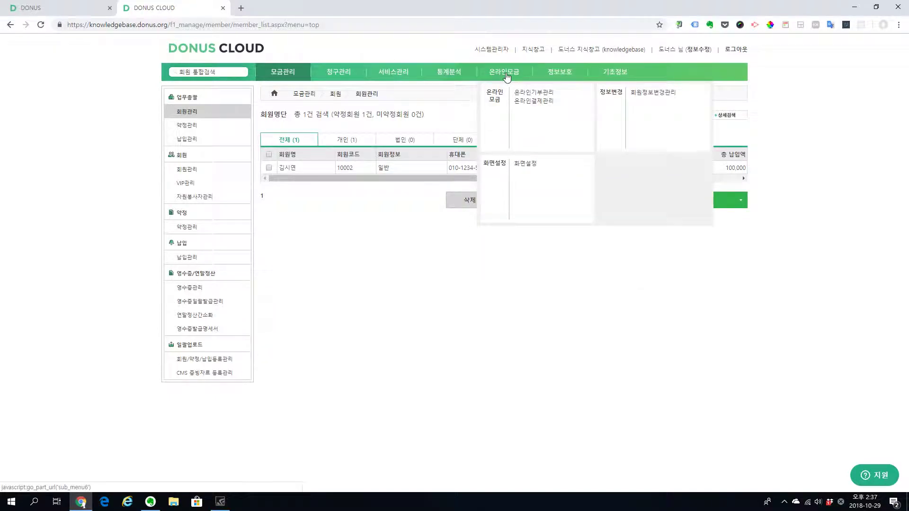
left_click(530, 170)
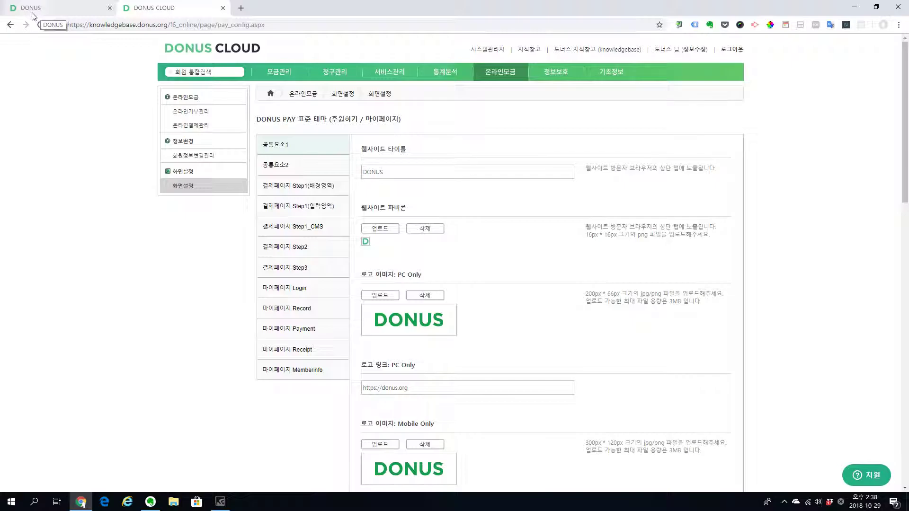
- Change the website title (웹사이트 타이틀) to "DONUS PAY"
left_click(384, 173)
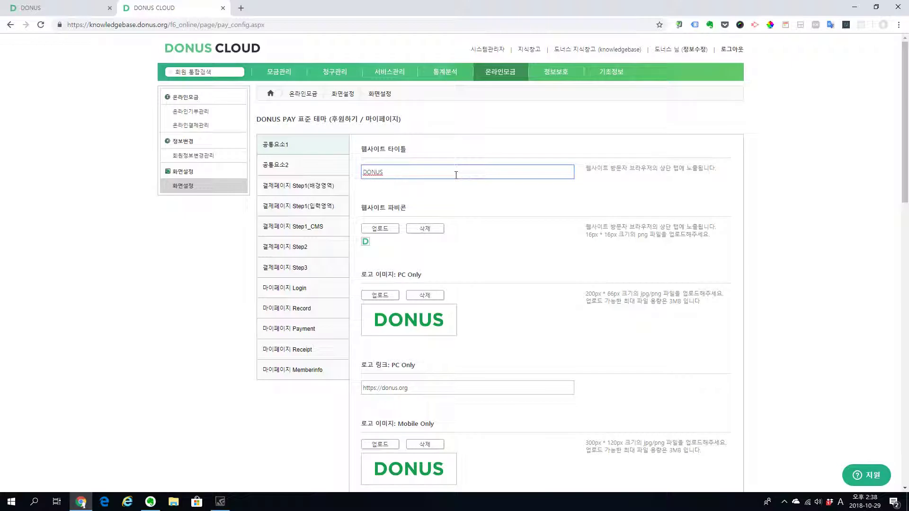
type("PAY")
left_click(480, 201)
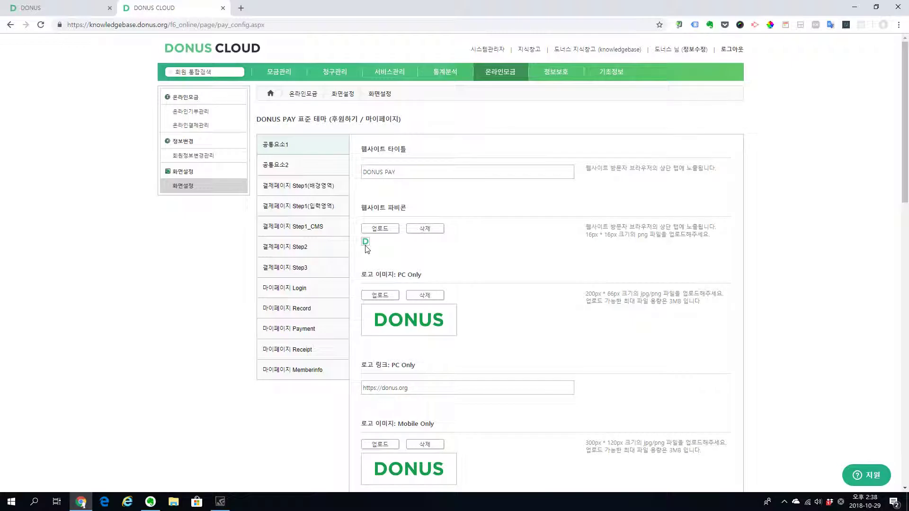
- Delete the current website favicon and upload favicon.png from the 도너스 folder in its place
left_click(429, 229)
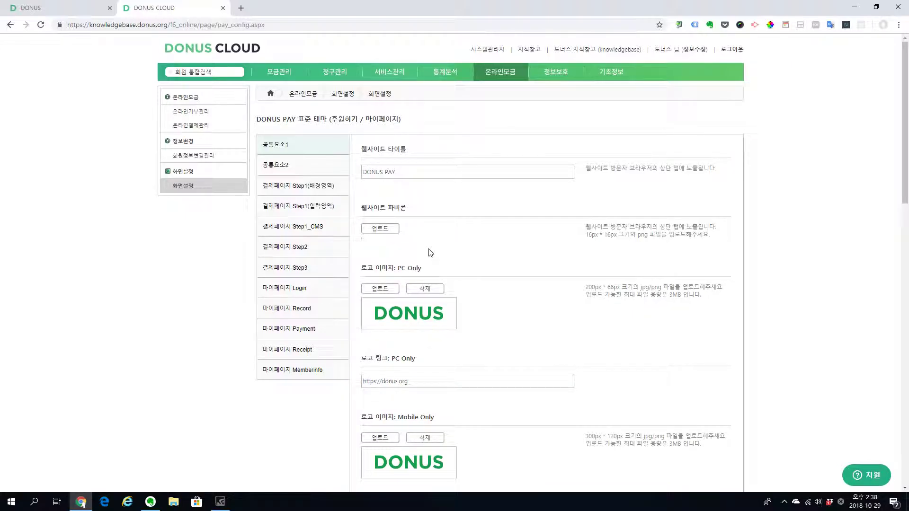
left_click(382, 229)
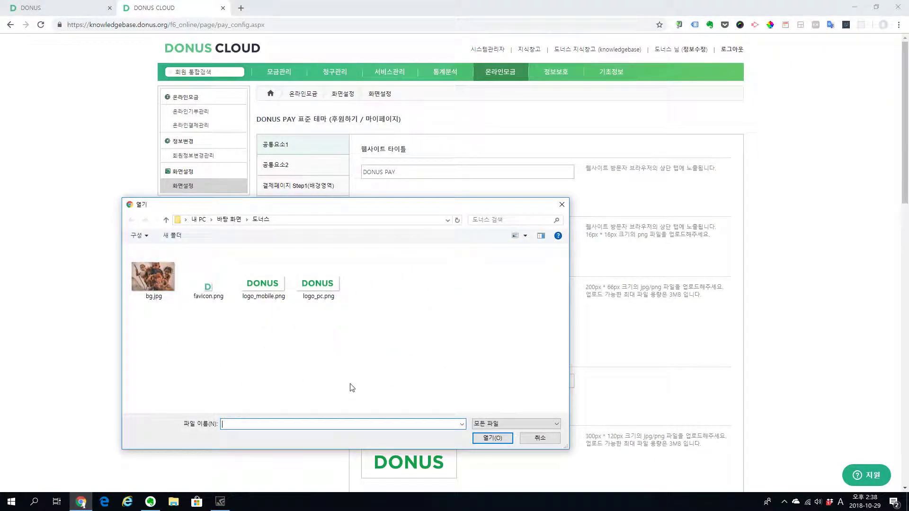
left_click(214, 291)
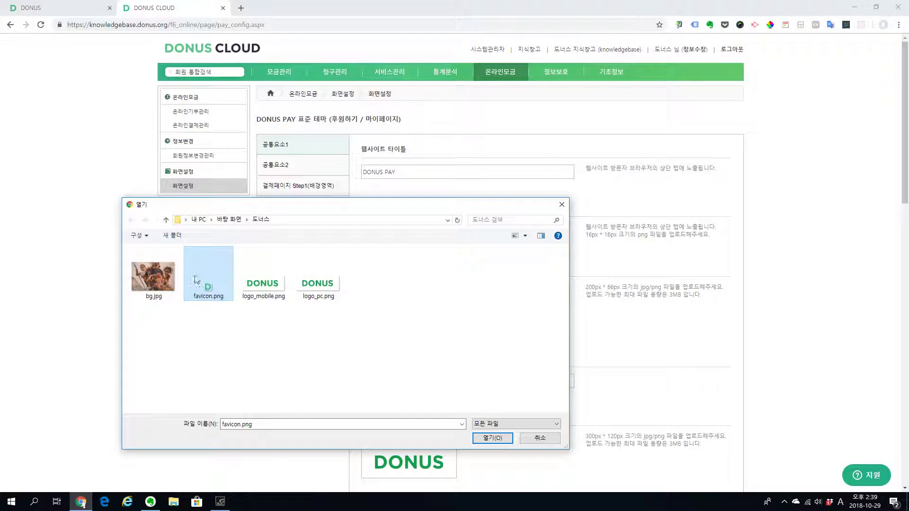
left_click(493, 438)
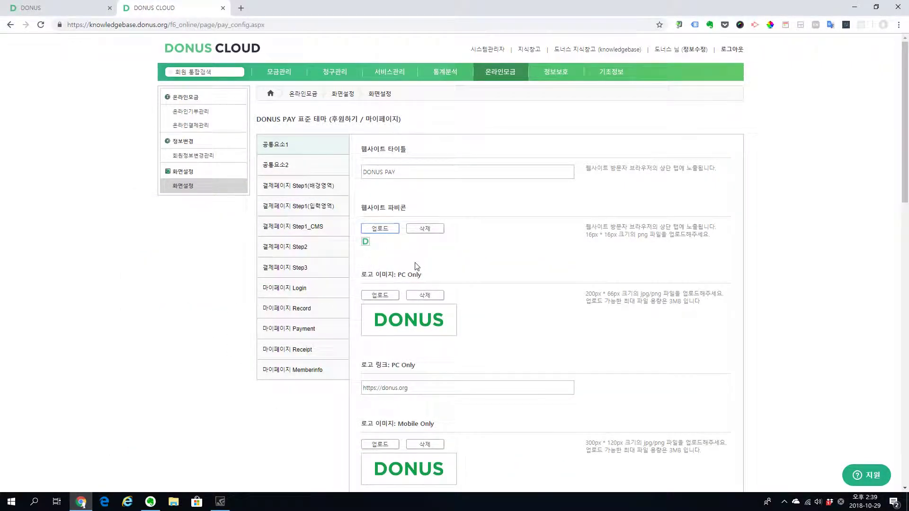
scroll(599, 206, "down", 3)
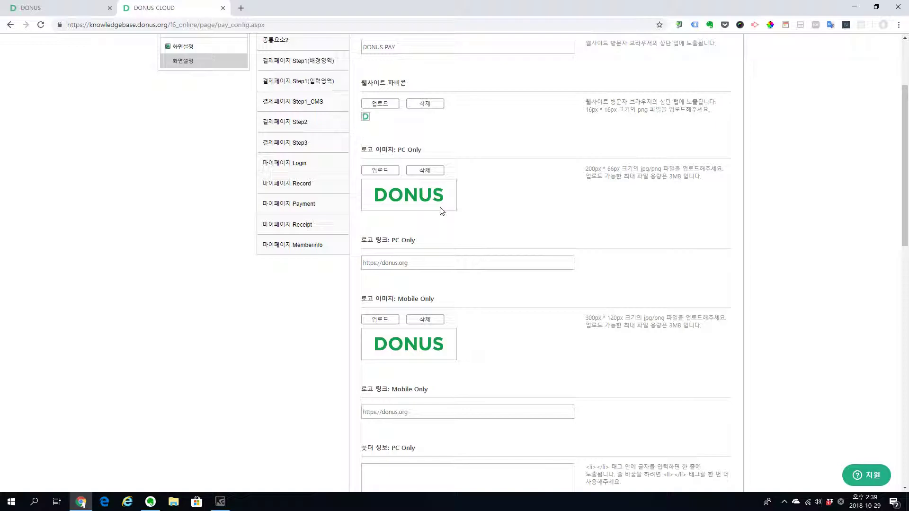
double_click(400, 150)
double_click(406, 298)
left_click_drag(413, 266, 352, 266)
key("ctrl+c")
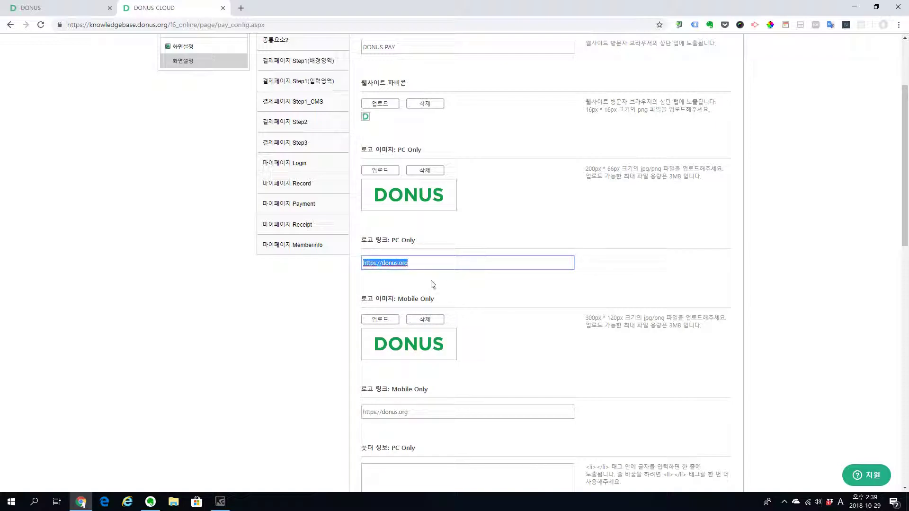
left_click(446, 289)
left_click_drag(426, 412, 353, 413)
key("ctrl+v")
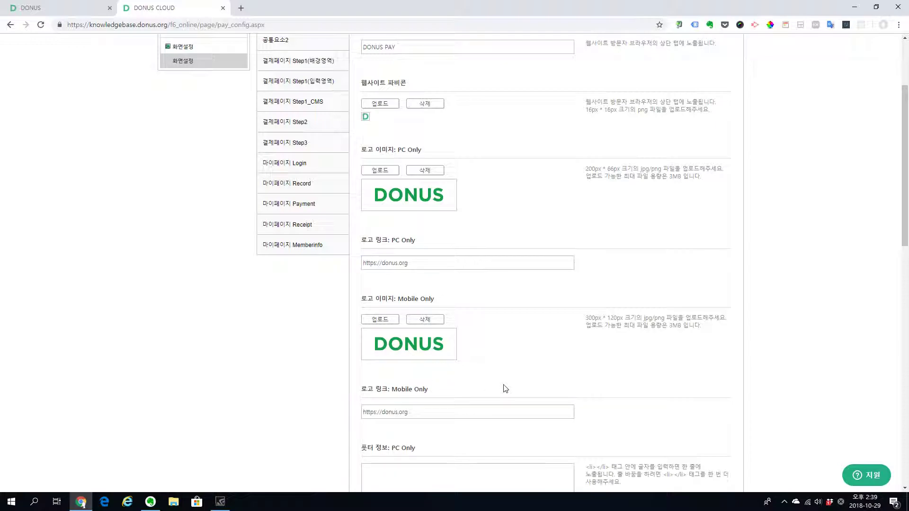
left_click(412, 262)
left_click_drag(412, 262, 338, 263)
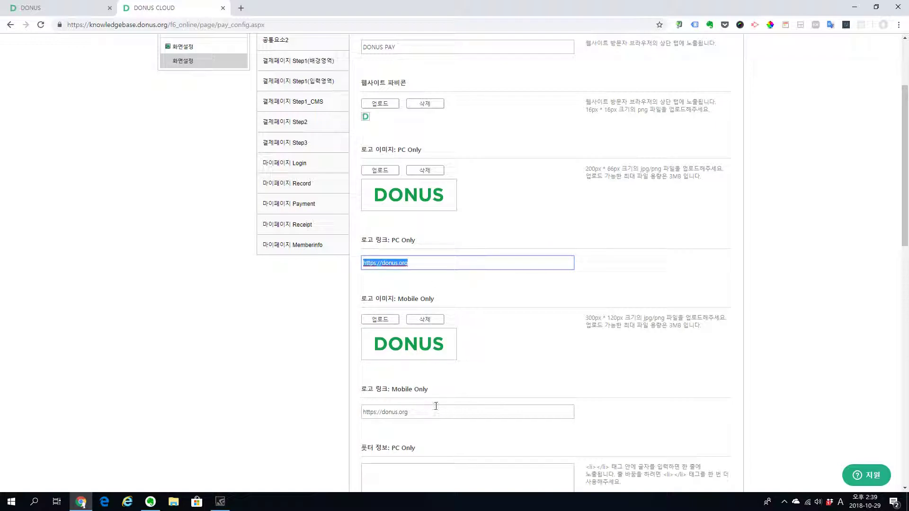
left_click_drag(435, 406, 363, 412)
left_click(844, 266)
- Save the 공통요소1 settings, acknowledge the notice, and open the 공통요소2 settings
left_click_drag(905, 229, 894, 352)
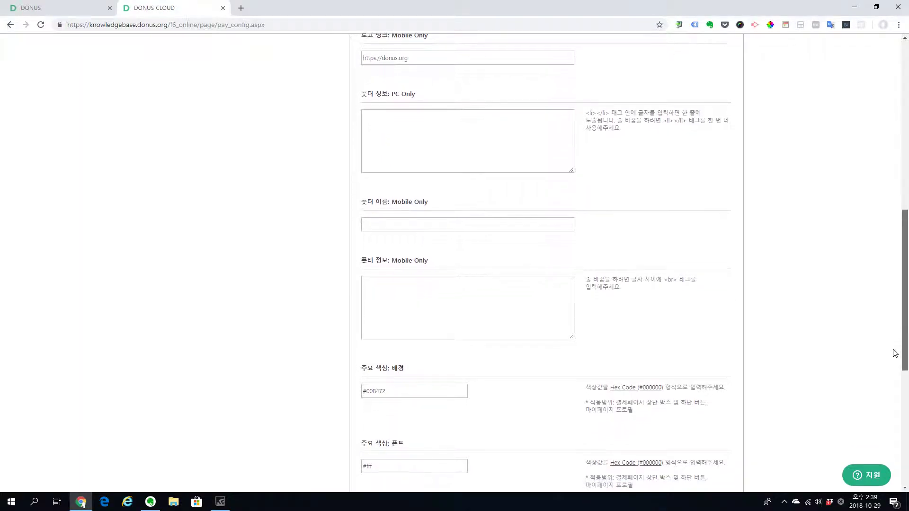
left_click_drag(902, 316, 900, 396)
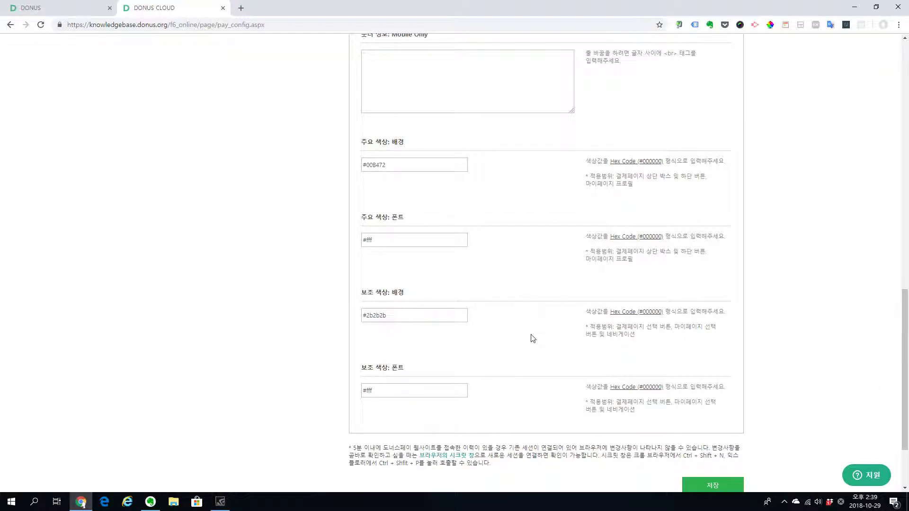
left_click_drag(906, 338, 906, 350)
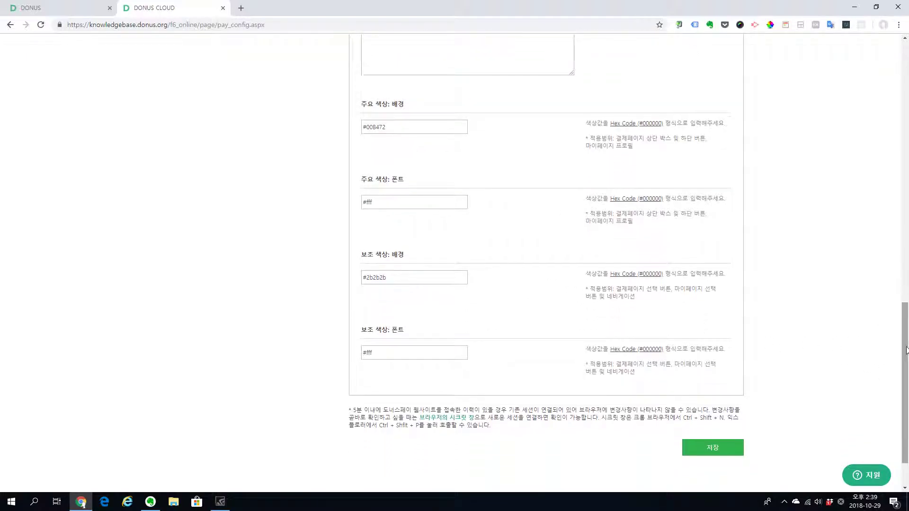
left_click(713, 447)
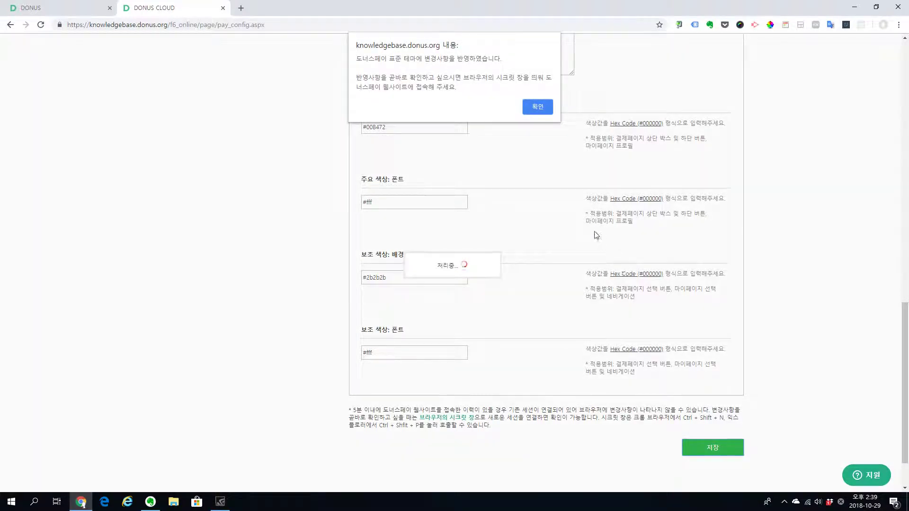
left_click(540, 108)
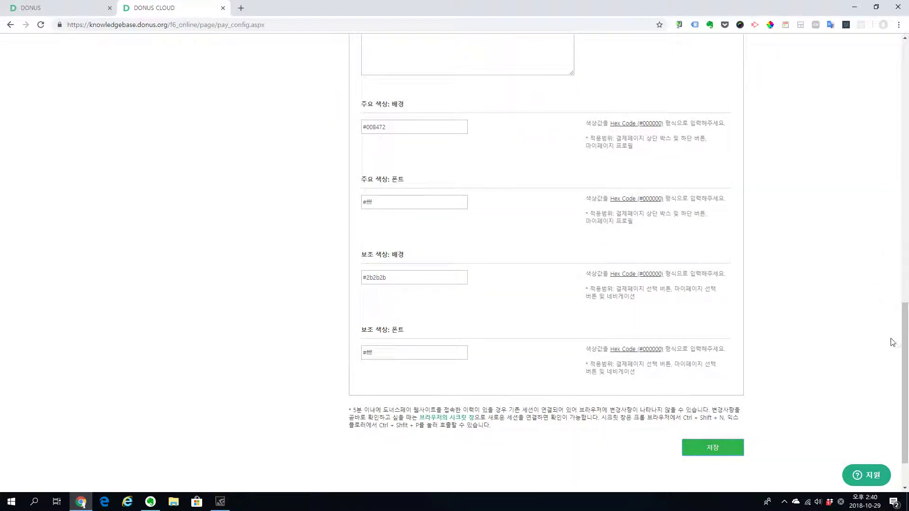
left_click_drag(906, 347, 908, 85)
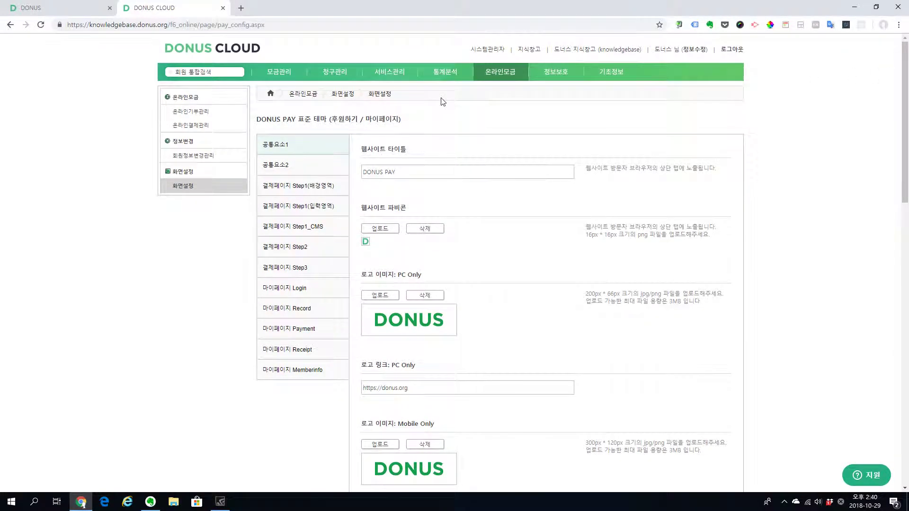
left_click(321, 171)
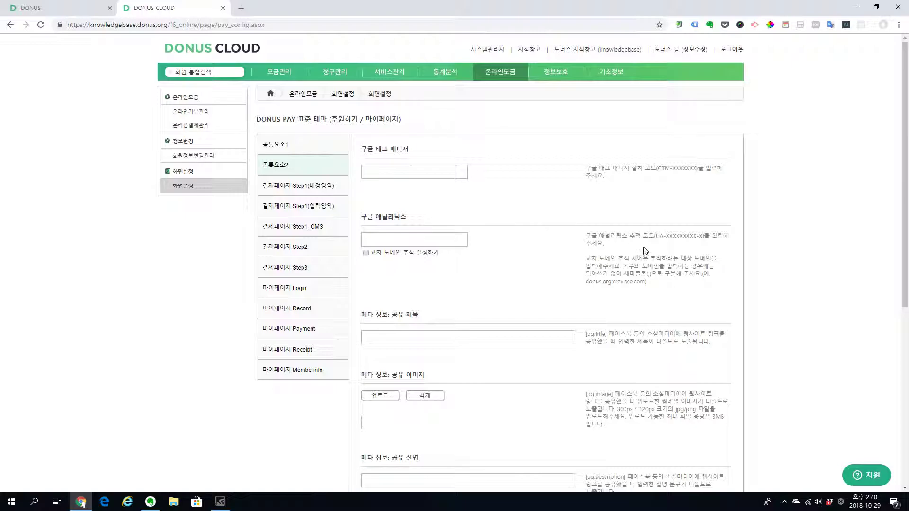
- Copy the sample tracking code UA-XXXXXXXXX-X from the help text into the 구글 애널리틱스 field
left_click_drag(656, 237, 703, 240)
right_click(695, 238)
left_click(744, 243)
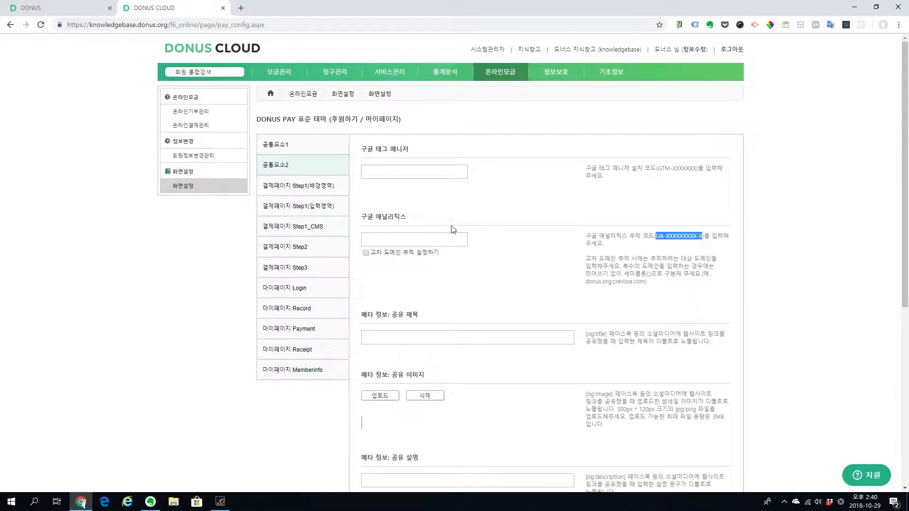
left_click(430, 237)
right_click(429, 237)
left_click(466, 308)
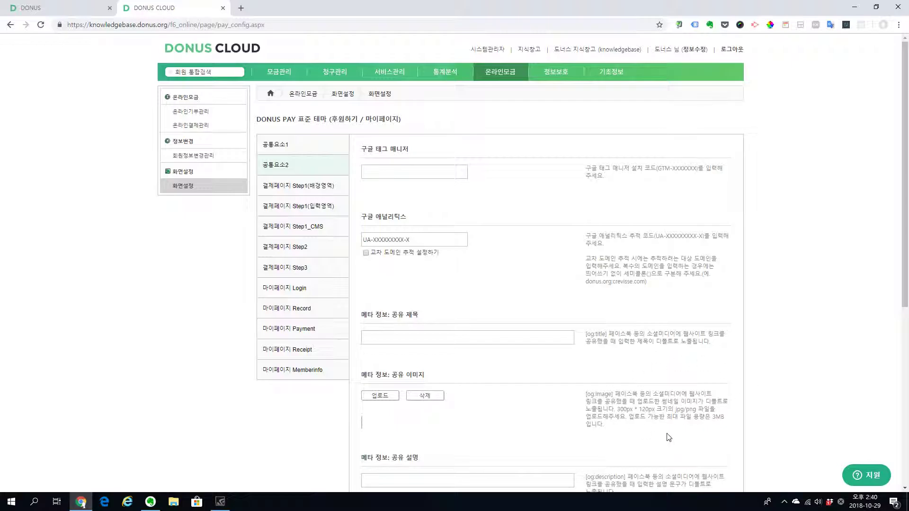
- Switch 교차 도메인 추적 설정하기 on and off again, and clear the 구글 애널리틱스 field
left_click(366, 254)
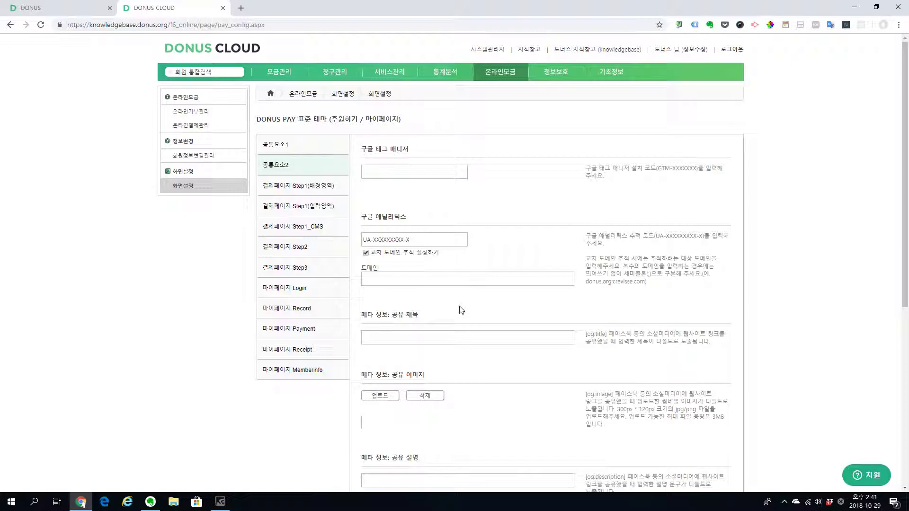
left_click(366, 253)
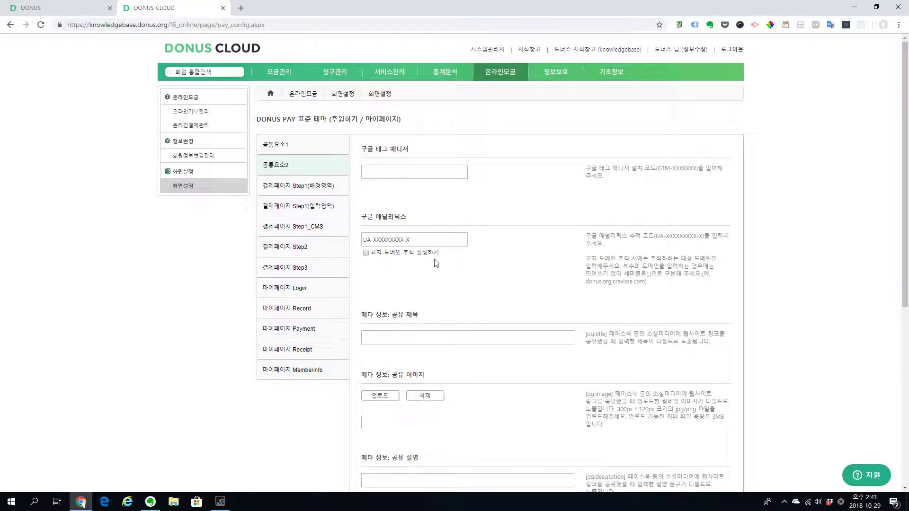
left_click(407, 239)
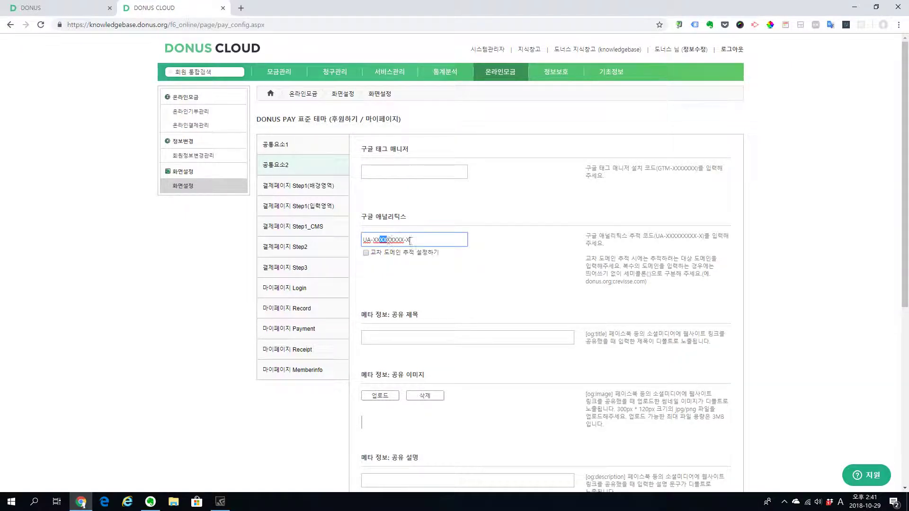
triple_click(429, 243)
key("BackSpace")
left_click(474, 277)
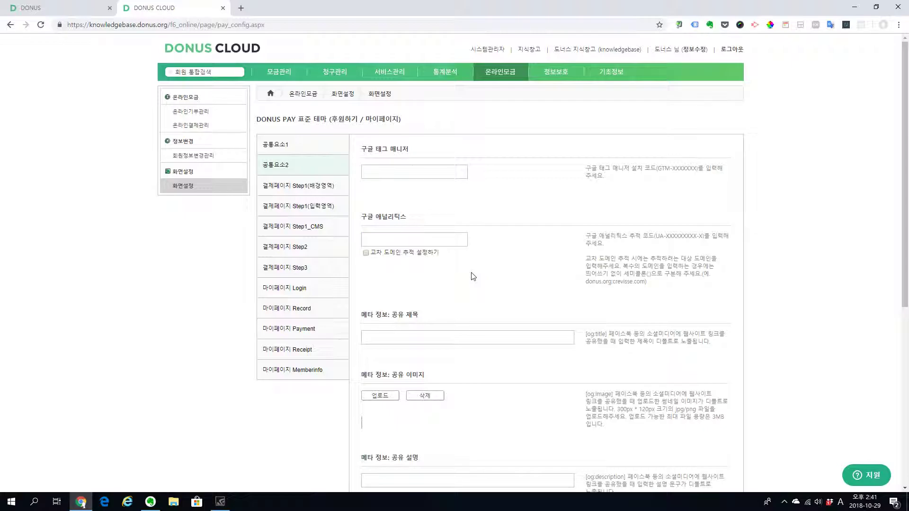
- Enter "도너스 후원하기" as the meta information share title (메타 정보: 공유 제목)
left_click_drag(905, 204, 905, 304)
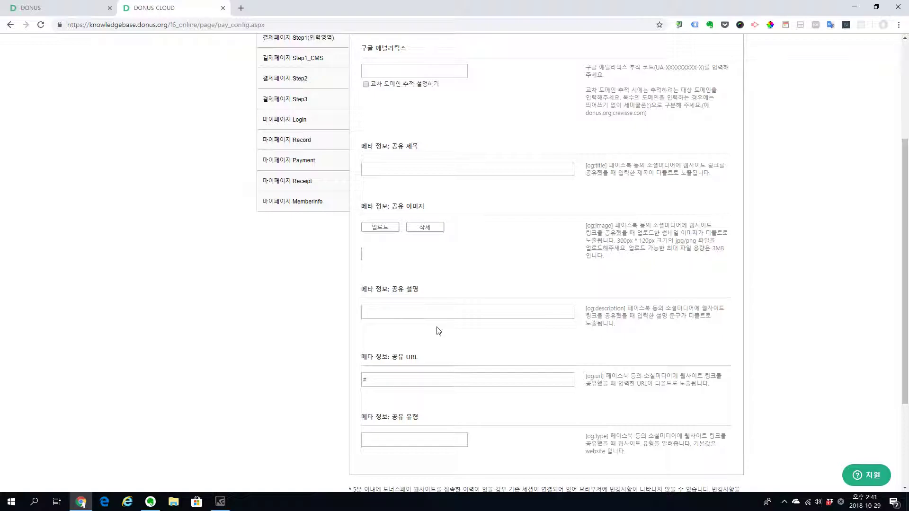
left_click(448, 171)
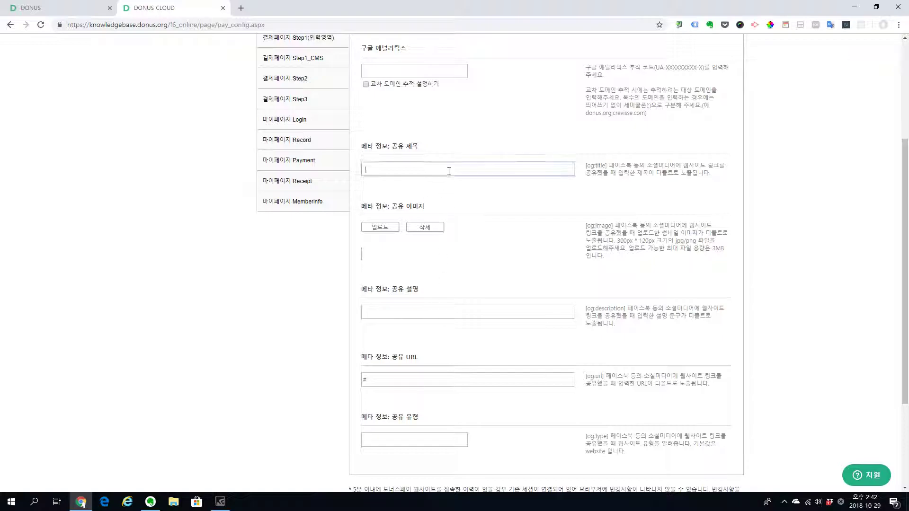
type("ehsj")
key("BackSpace")
key("BackSpace")
key("BackSpace")
key("BackSpace")
key("Hangul")
type("도너스 후원하기")
left_click(489, 195)
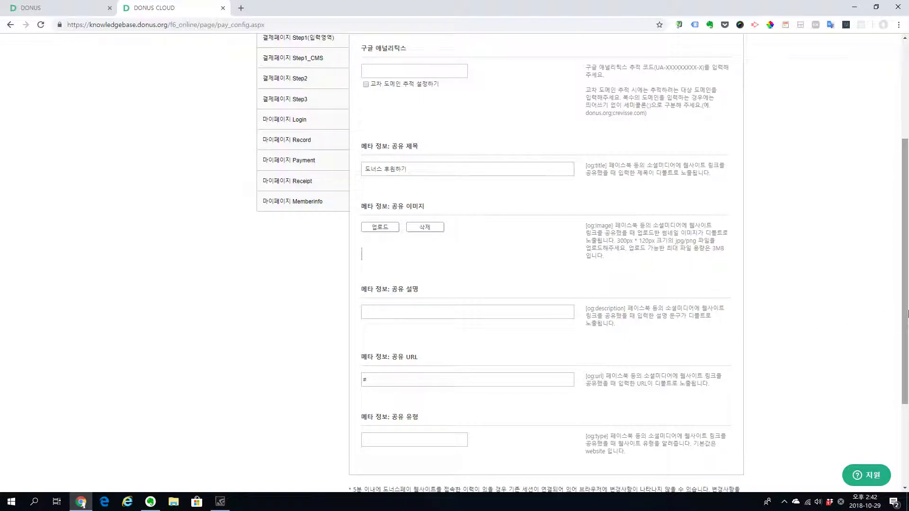
- Save the 공통요소2 settings and acknowledge the notice
scroll(905, 317, "down", 3)
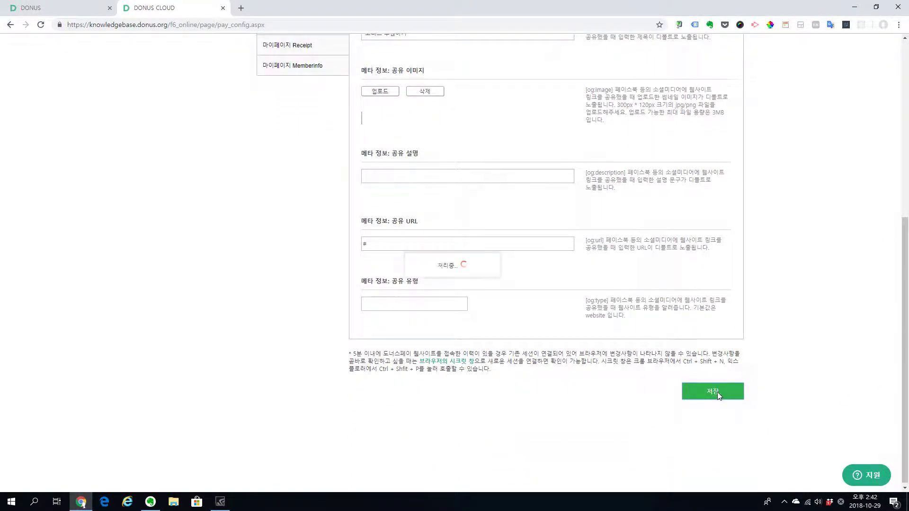
left_click(713, 391)
left_click(535, 105)
- Open the 결제페이지 Step1(배경영역) settings and examine the b001 background's image, title and description fields
left_click_drag(904, 270, 899, 111)
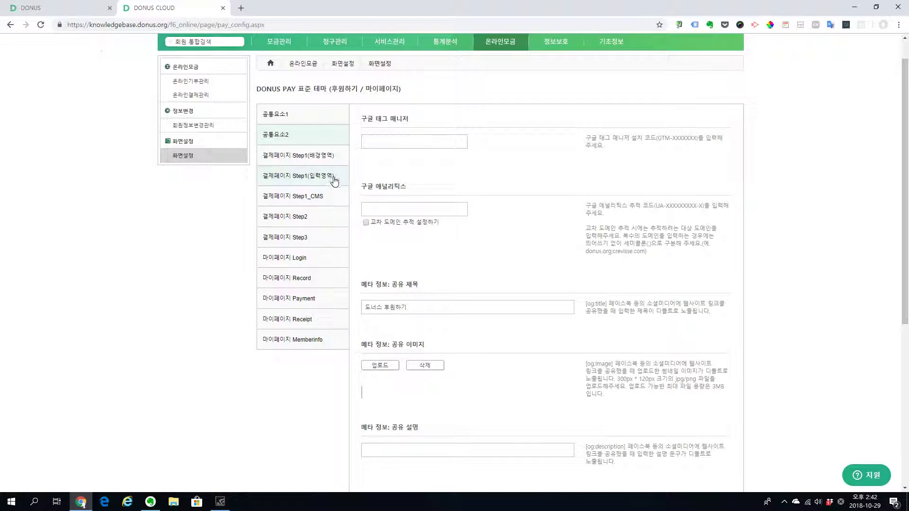
left_click(333, 158)
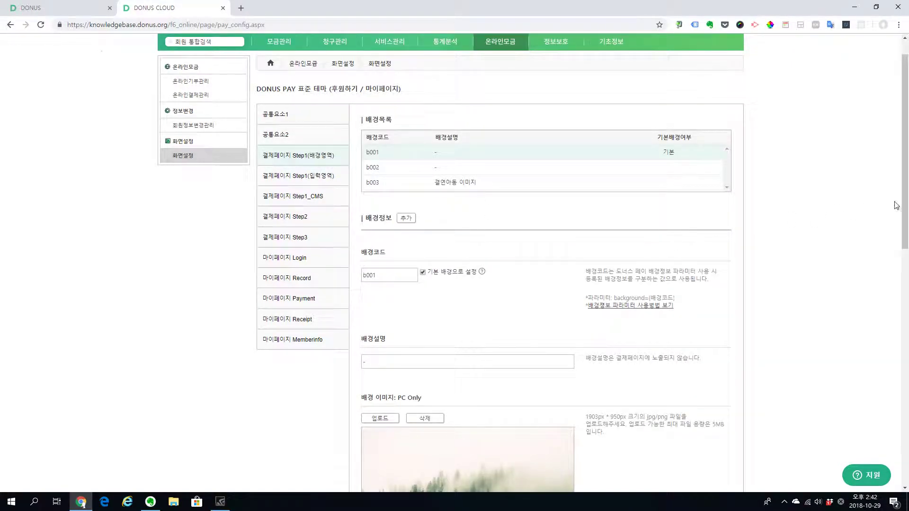
left_click_drag(905, 206, 749, 311)
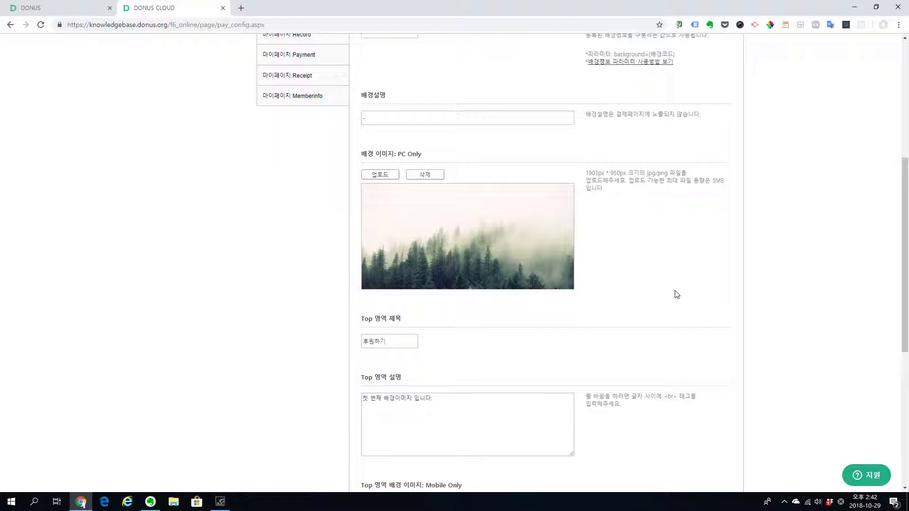
left_click_drag(904, 259, 905, 251)
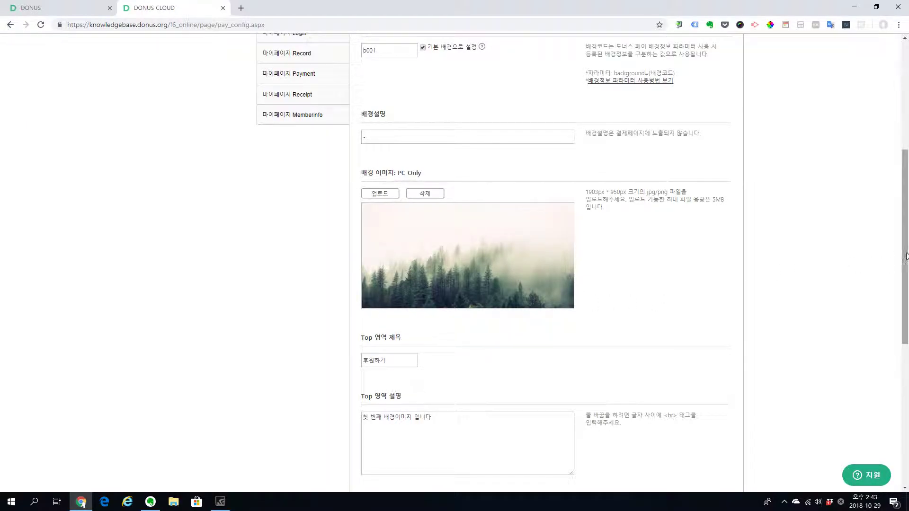
- View the settings of backgrounds b002 and b003, and examine the background parameter format for the 배경코드
scroll(887, 262, "up", 5)
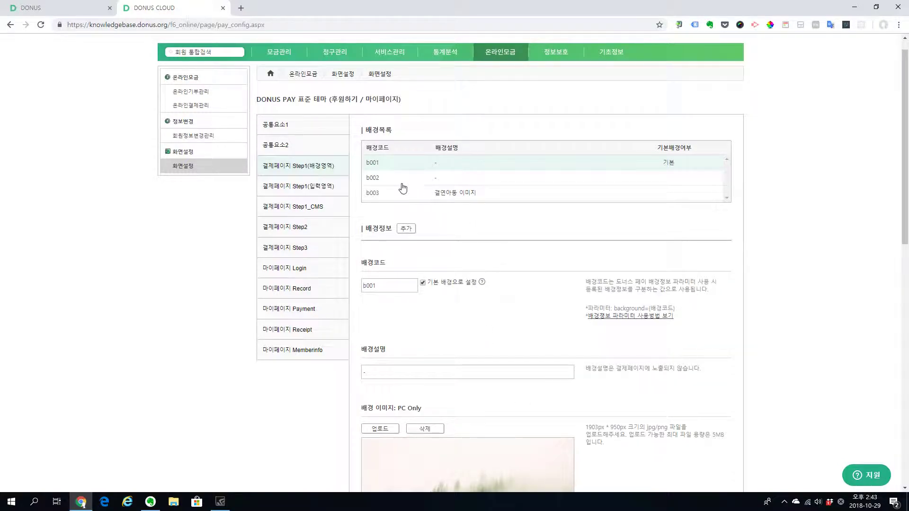
left_click(390, 179)
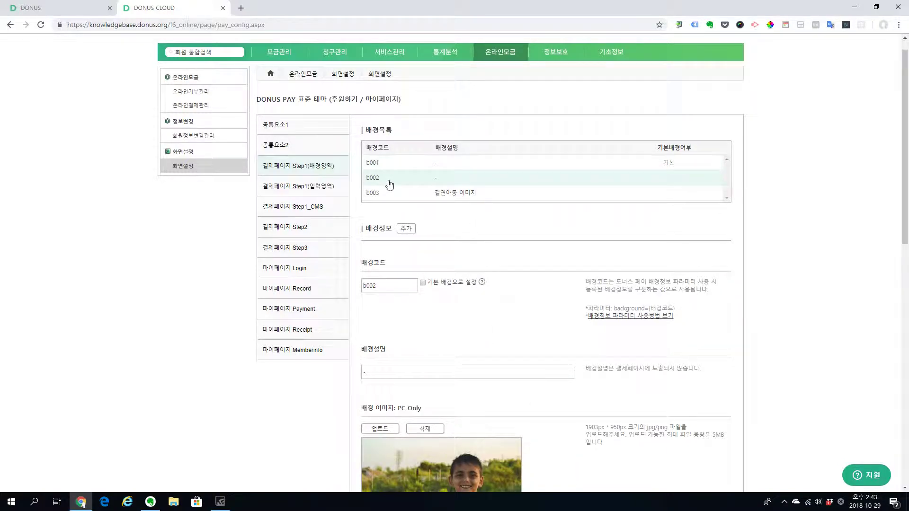
scroll(901, 218, "down", 1)
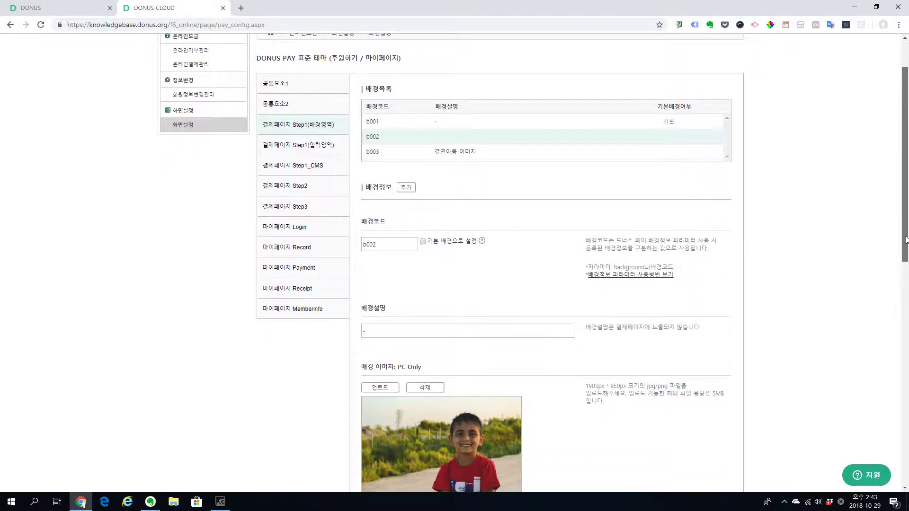
left_click(398, 153)
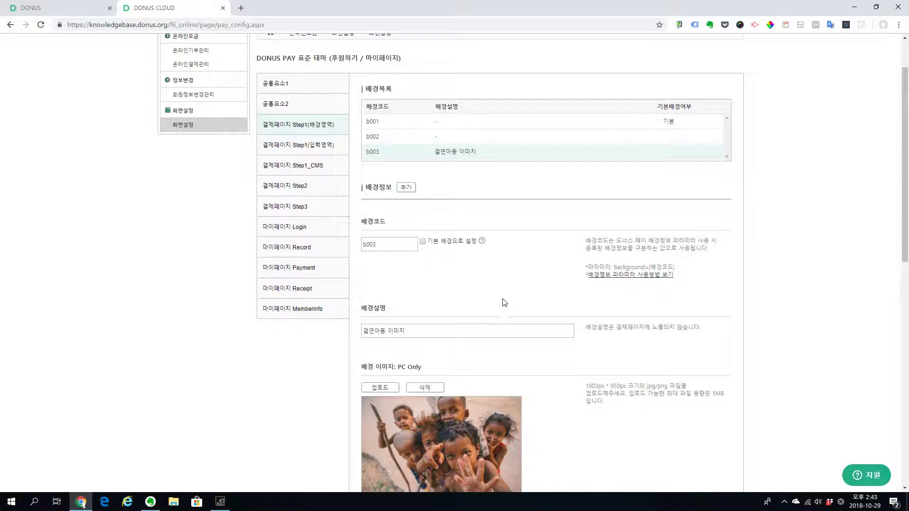
left_click_drag(614, 268, 675, 268)
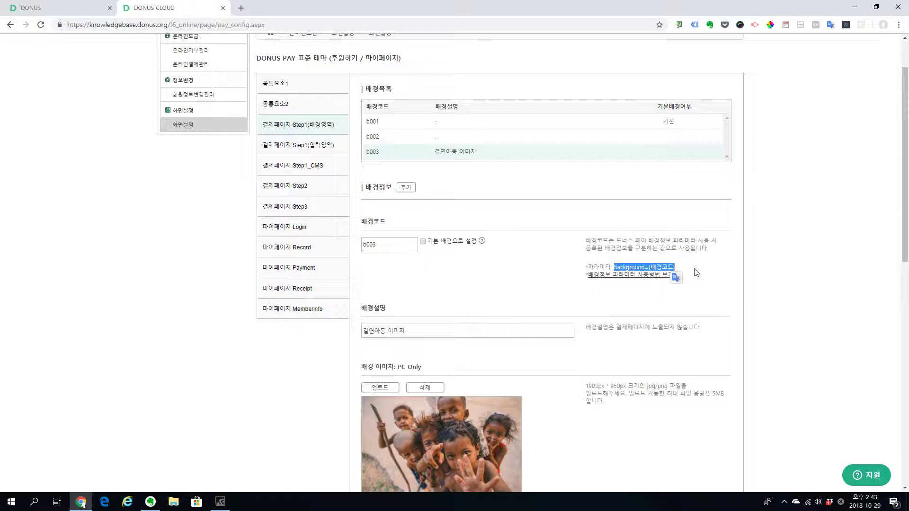
left_click(696, 273)
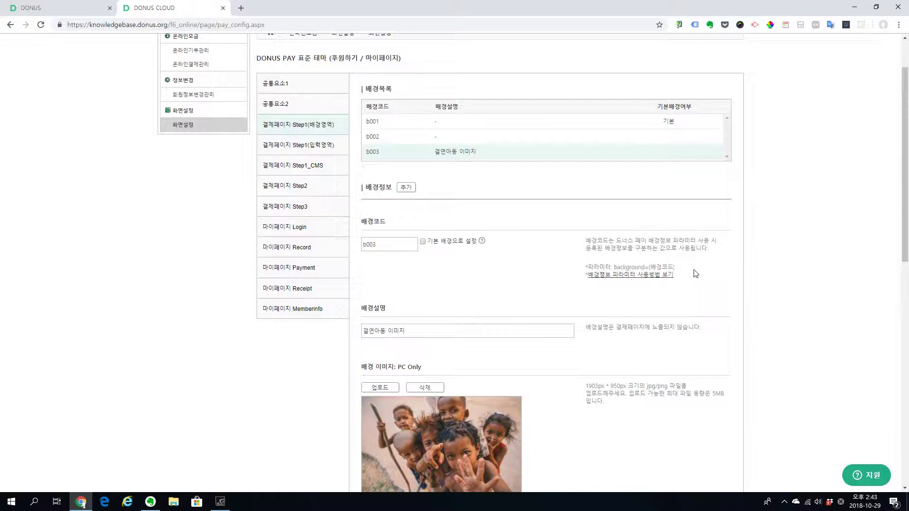
- Open the guide on using the background parameter and view its example payment pages for background=b001 and background=b002
left_click(643, 277)
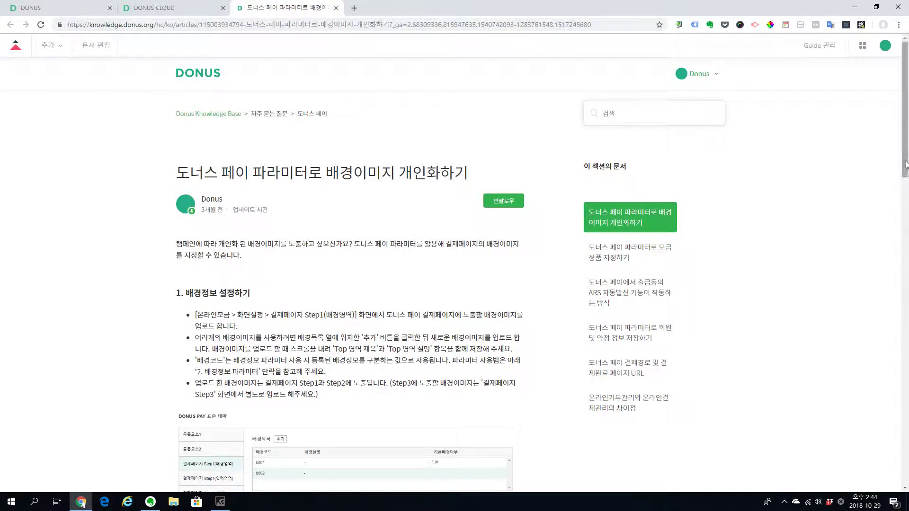
scroll(866, 199, "down", 9)
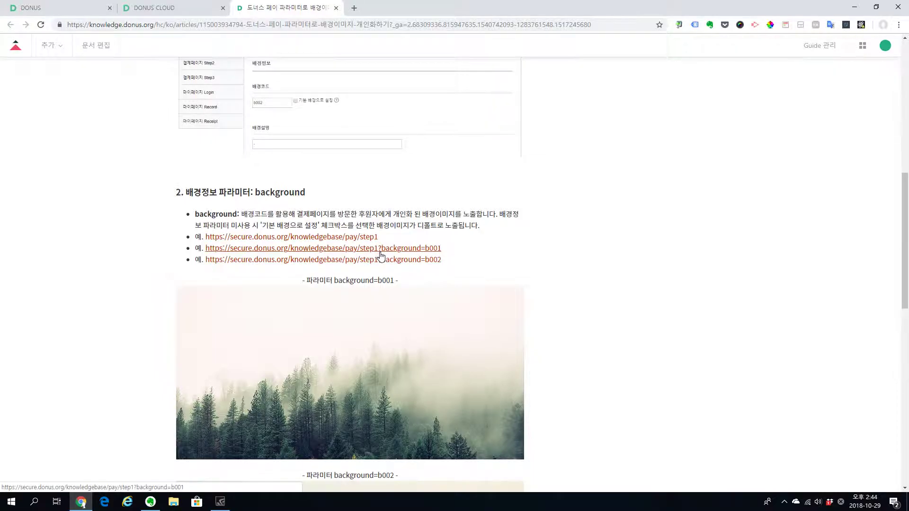
left_click(433, 251)
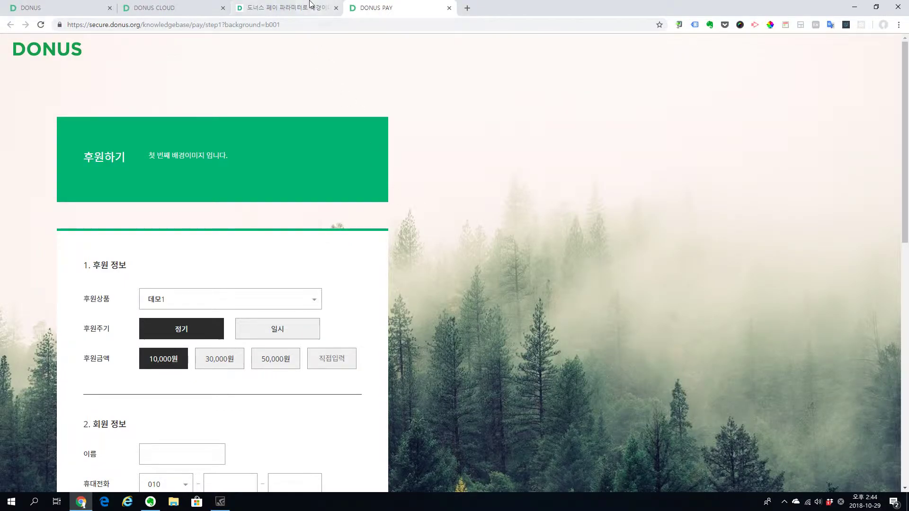
left_click(308, 8)
left_click(401, 264)
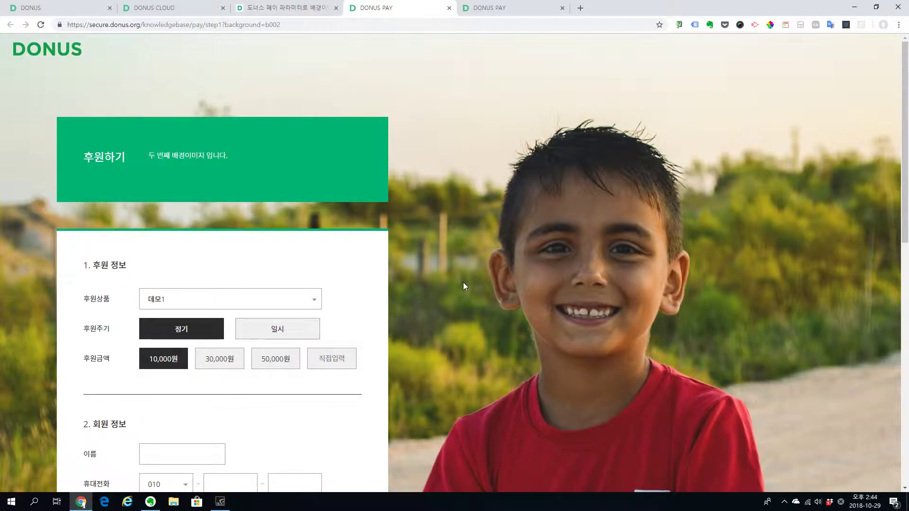
- Change the b002 payment page's address to end in background=b001 and load it
left_click(297, 26)
left_click(298, 26)
key("BackSpace")
type("1")
key("Return")
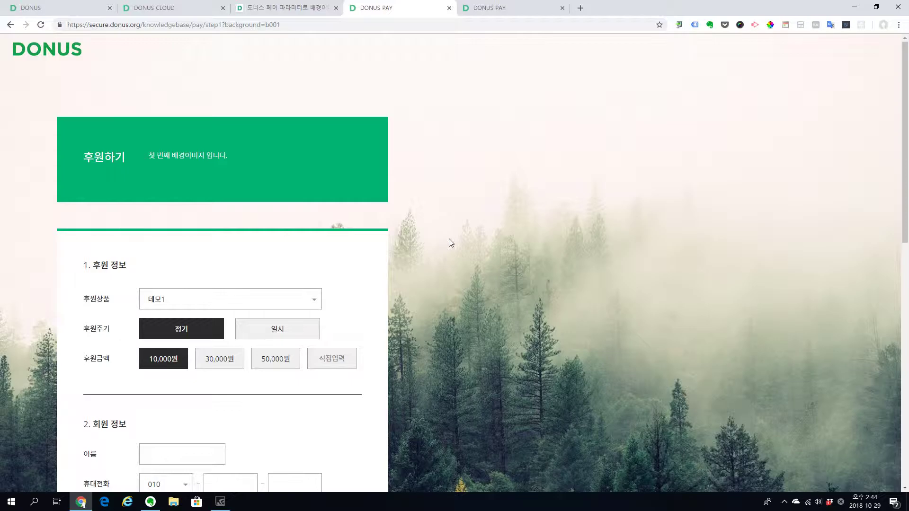
left_click(284, 25)
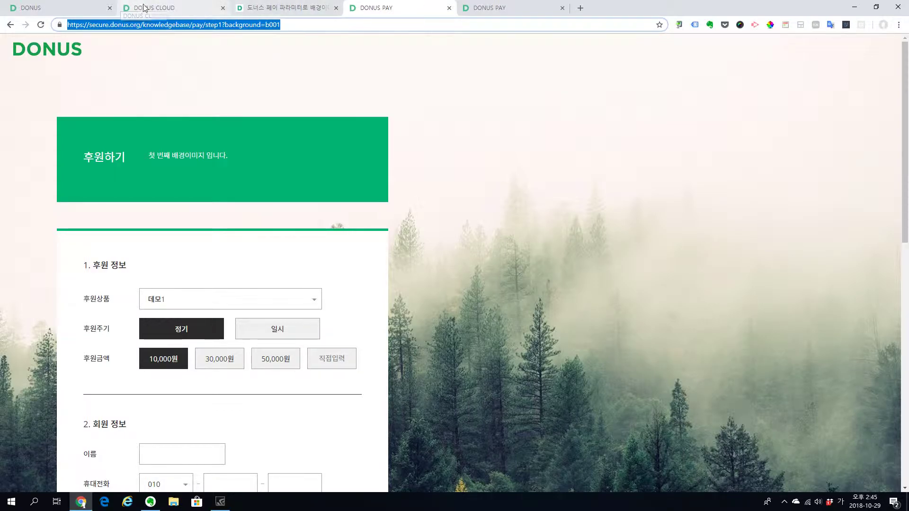
- Back in DONUS CLOUD, add a new background entry with the 배경코드 b004
left_click(159, 8)
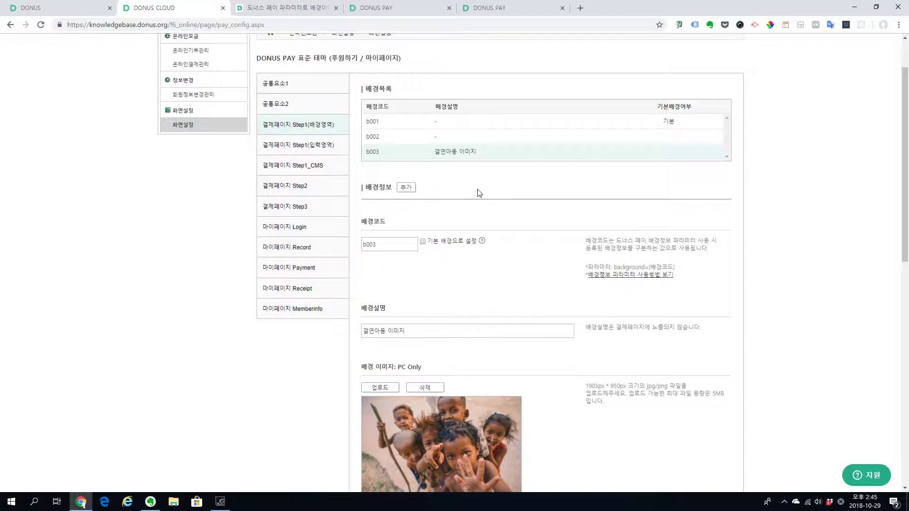
left_click(410, 189)
left_click(404, 244)
type("ㅠ004")
key("BackSpace")
key("BackSpace")
key("BackSpace")
key("BackSpace")
key("Hangul")
type("b004")
left_click(442, 290)
left_click_drag(902, 226, 903, 304)
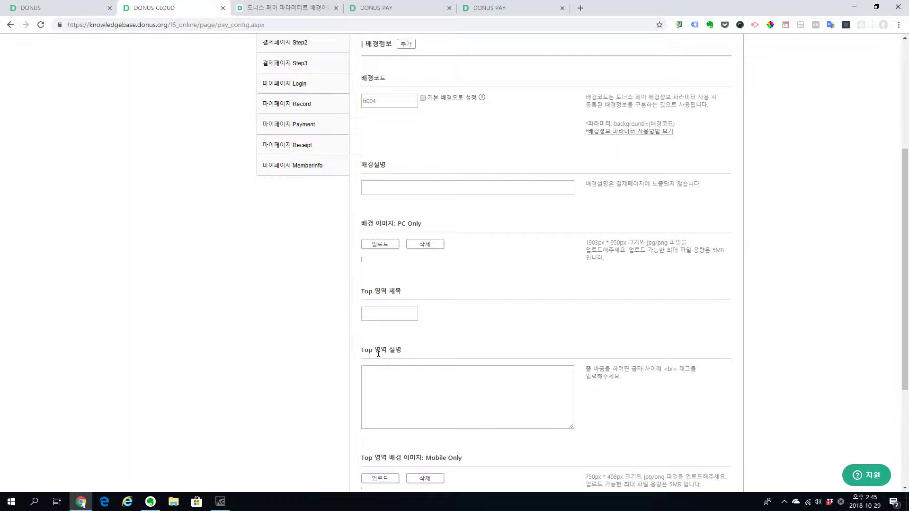
- Check the top area title and description on the payment page, close both DONUS PAY pages and return to the background list
left_click(377, 8)
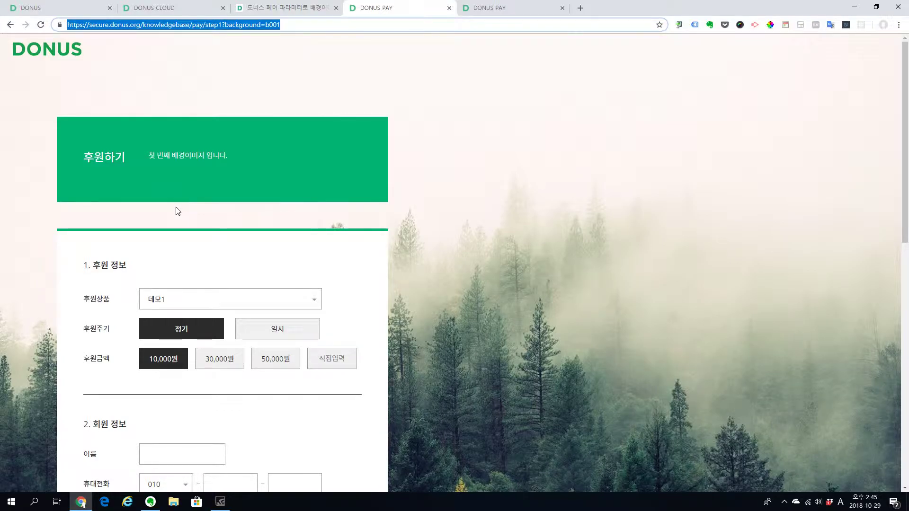
left_click_drag(83, 157, 216, 158)
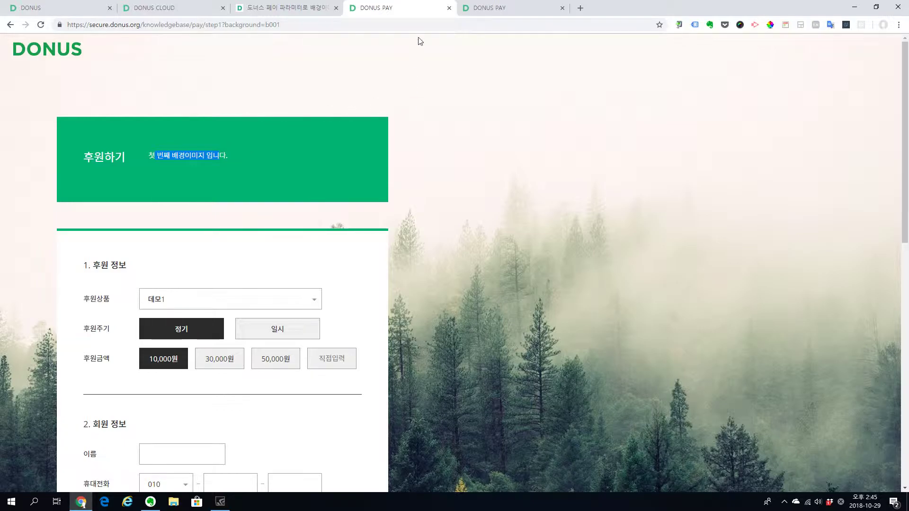
left_click(450, 7)
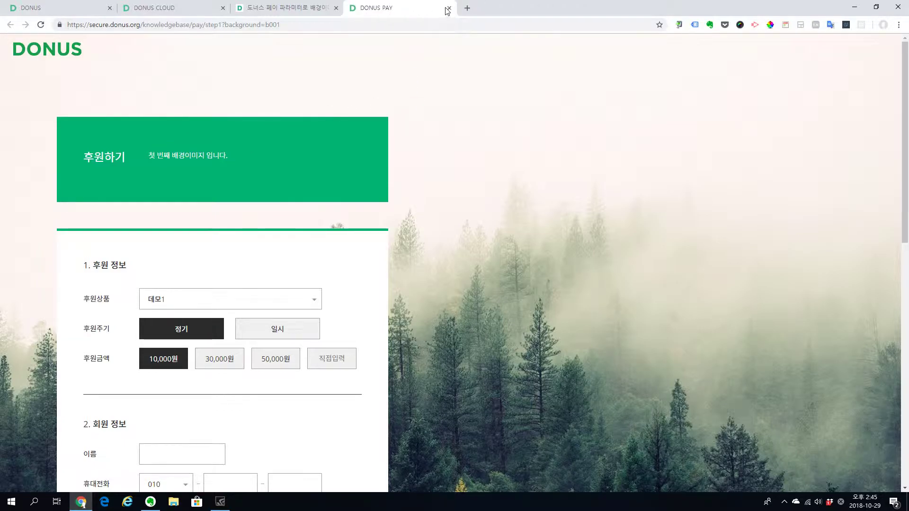
left_click(450, 8)
left_click(189, 4)
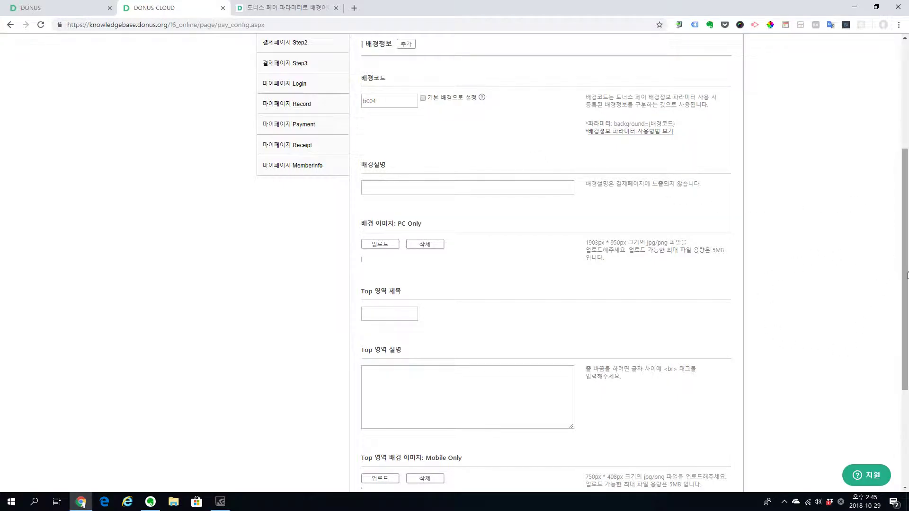
scroll(907, 275, "up", 3)
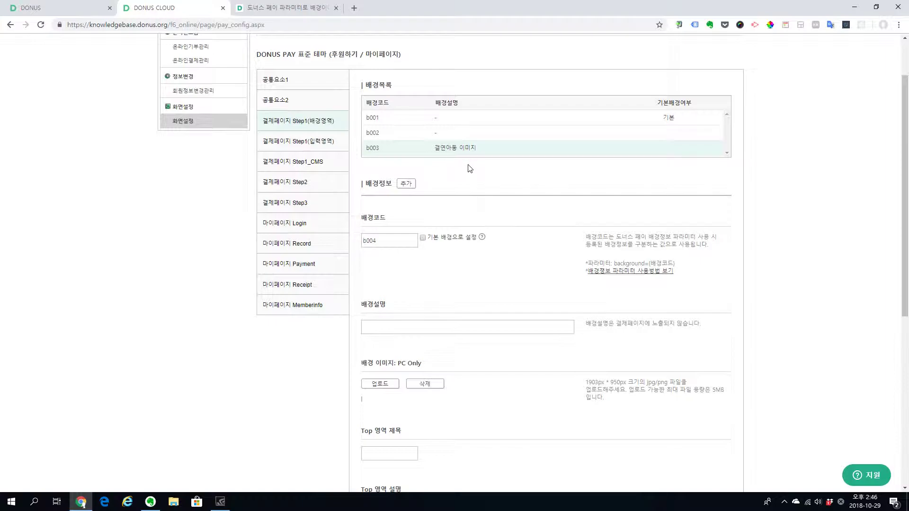
- Open the 결제페이지 Step1(입력영역) settings and compare the 상품정보 영역 제목 with its heading on the donation page
left_click(326, 148)
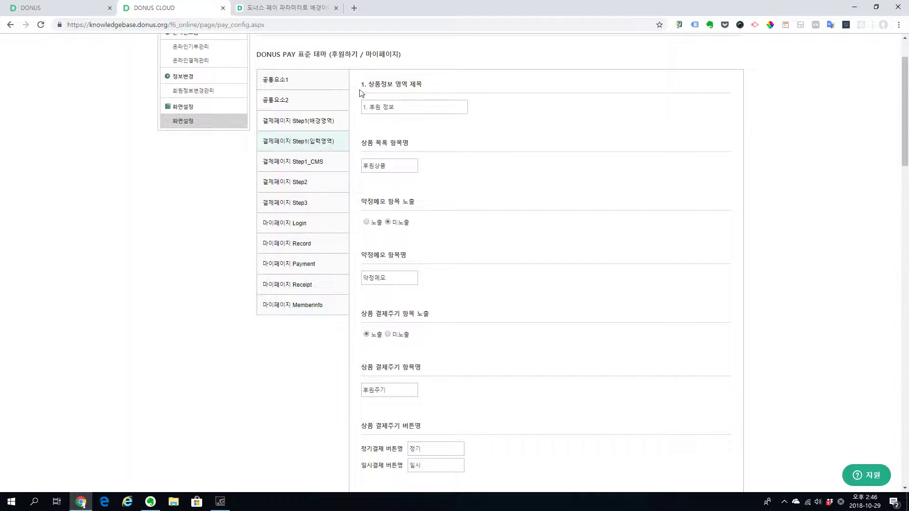
double_click(416, 84)
left_click_drag(391, 107, 349, 113)
left_click(71, 13)
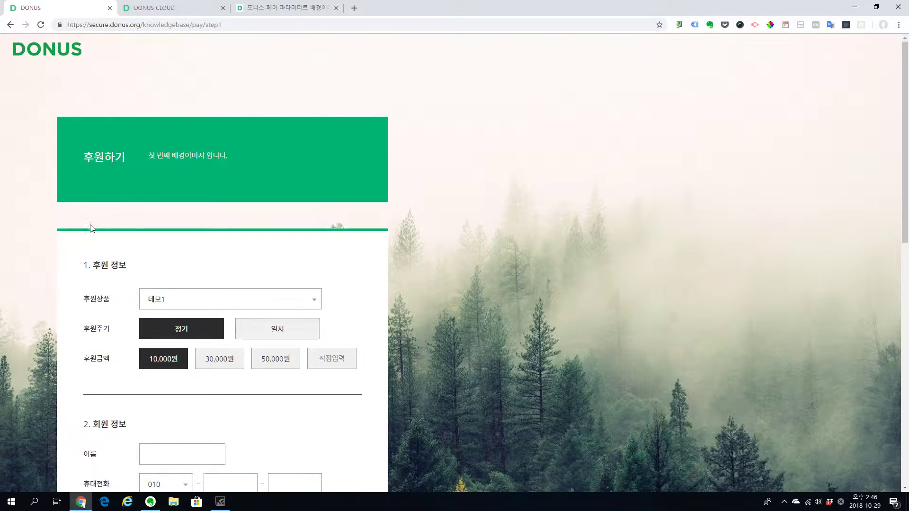
left_click_drag(84, 264, 132, 268)
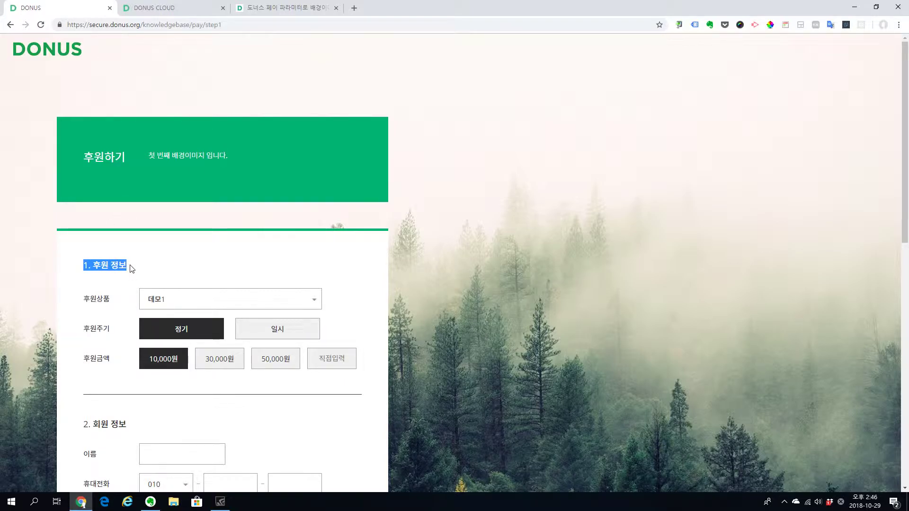
left_click(132, 269)
left_click(178, 8)
- Set the 상품정보 영역 제목 to "1. 모금 정보"
left_click(397, 134)
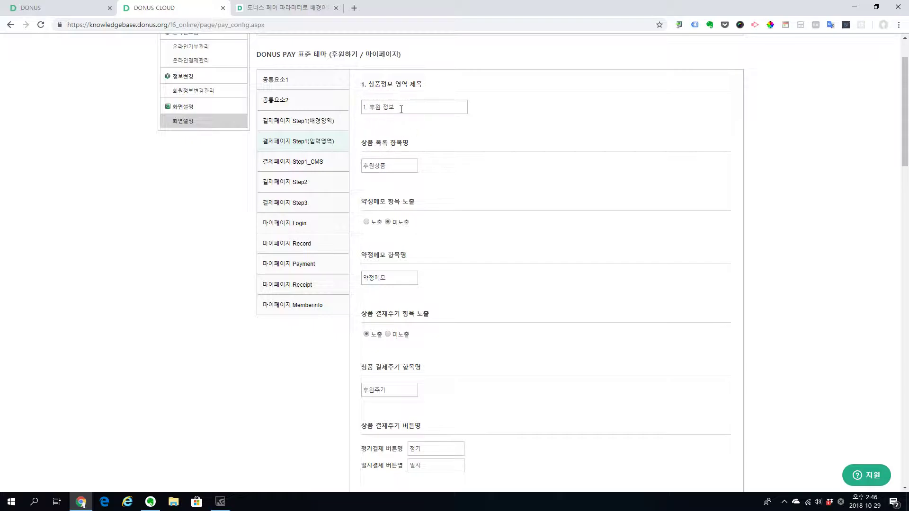
left_click(401, 110)
type("ㅁ 정ㅂ")
left_click(471, 143)
left_click_drag(367, 201, 401, 201)
left_click(495, 234)
- Set the 상품 목록 항목명 to "후원분야"
left_click_drag(397, 171, 356, 169)
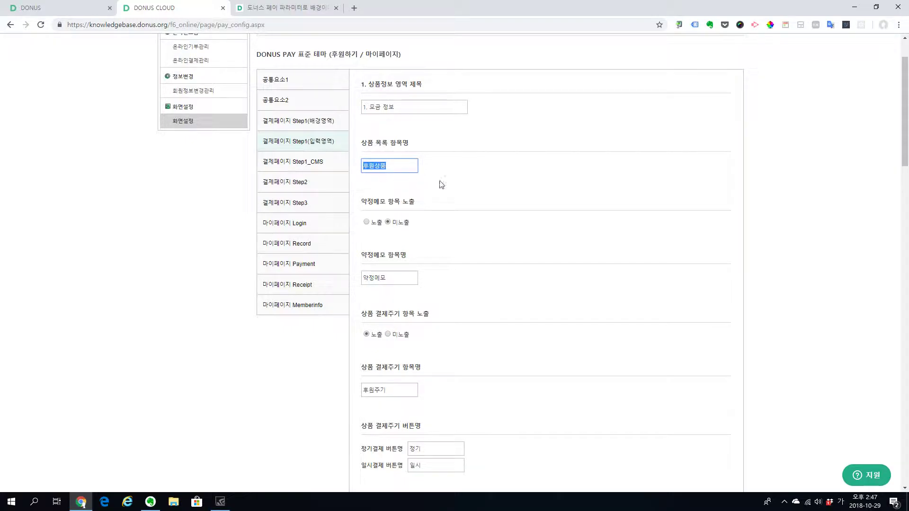
type("후원분ㅇ")
left_click(487, 188)
- Check the 후원주기 options on the donation page, and set 상품 결제주기 항목 노출 to 미노출
left_click_drag(905, 160, 891, 181)
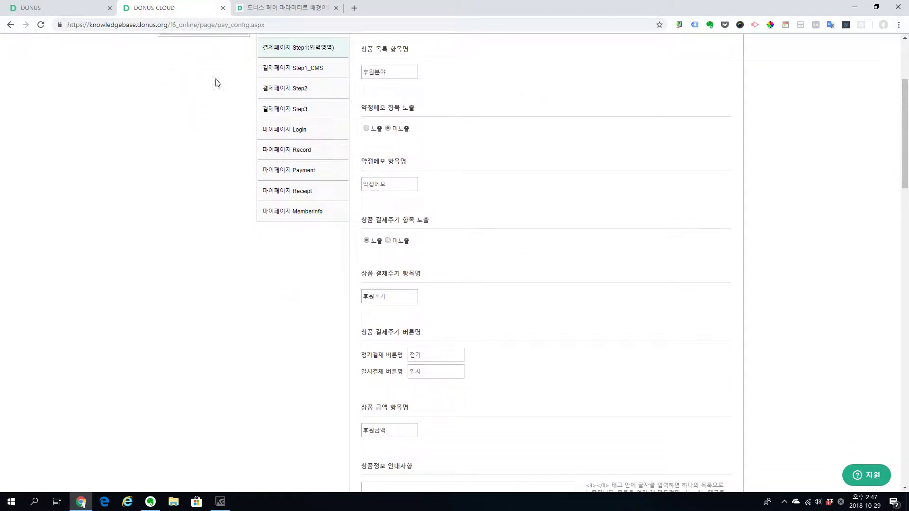
left_click(66, 8)
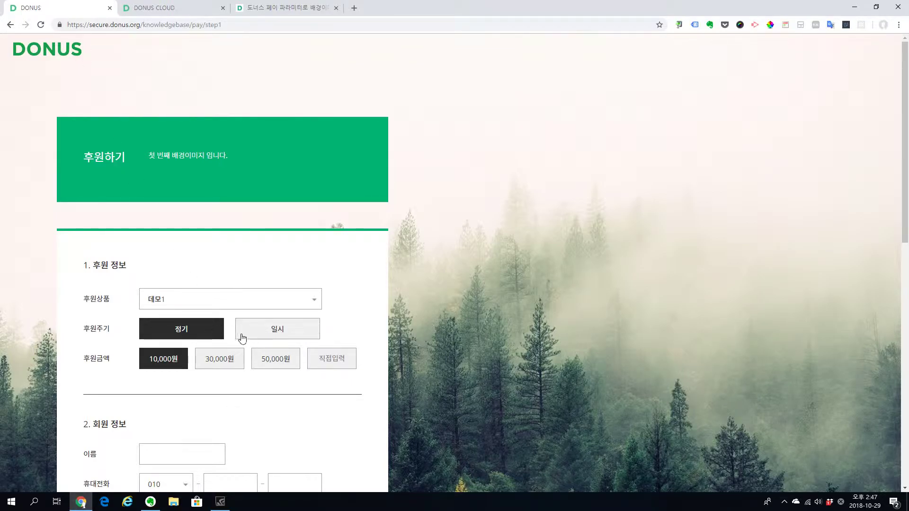
scroll(492, 263, "down", 1)
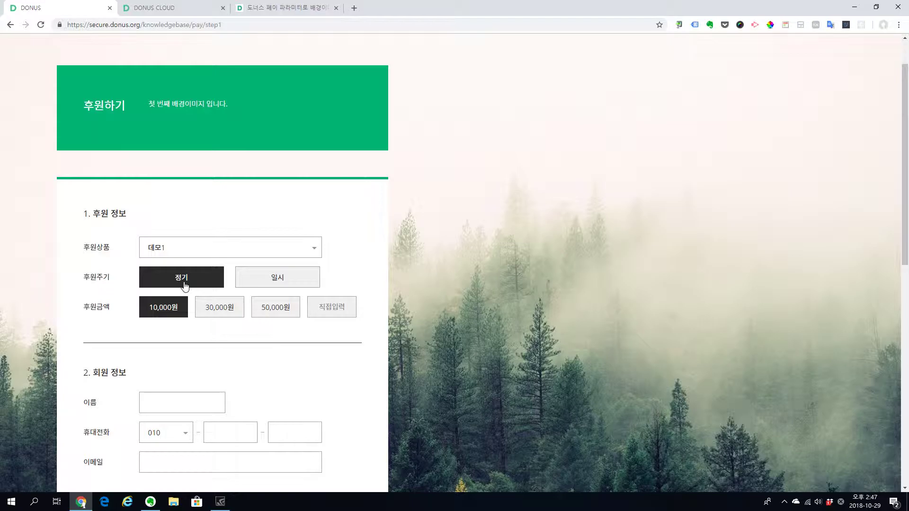
left_click(185, 6)
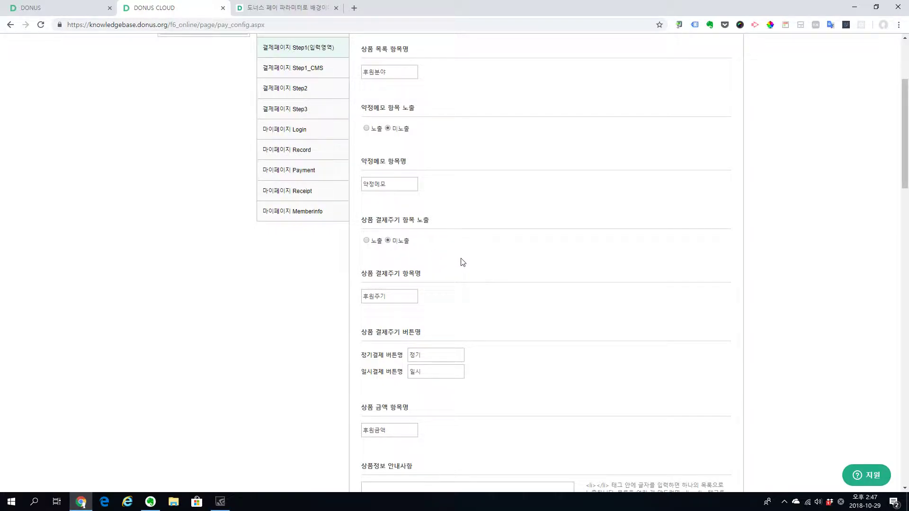
- Review the remaining Step1 input-area settings against the donation page, checking the agreement section with 전체 동의하기
left_click_drag(905, 163, 892, 212)
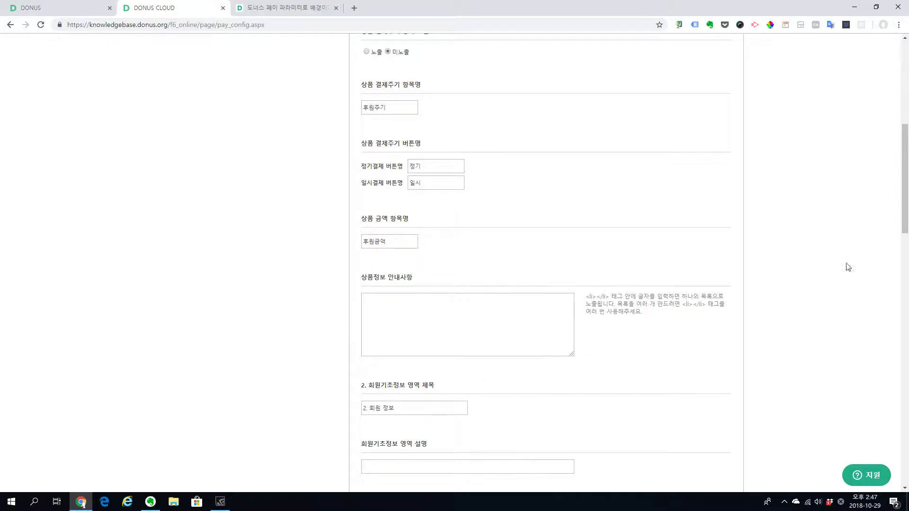
left_click_drag(907, 199, 908, 431)
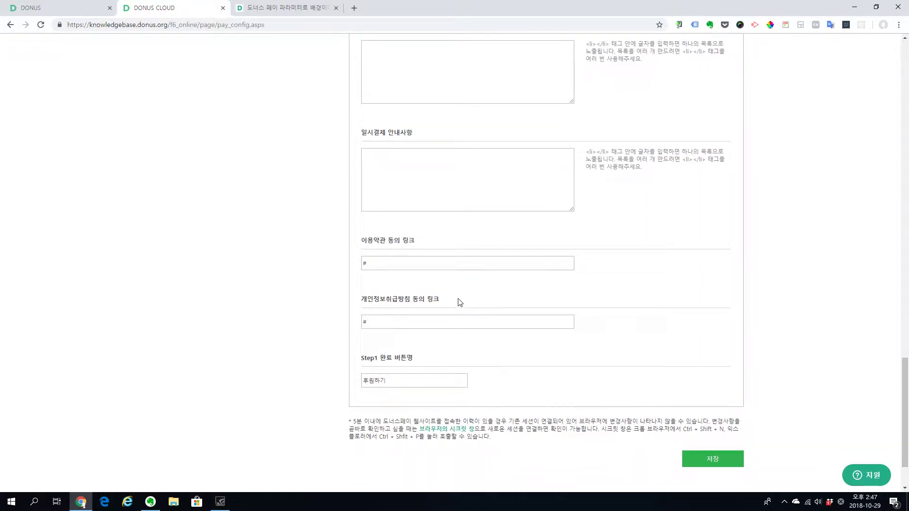
left_click(73, 10)
left_click_drag(906, 134, 906, 319)
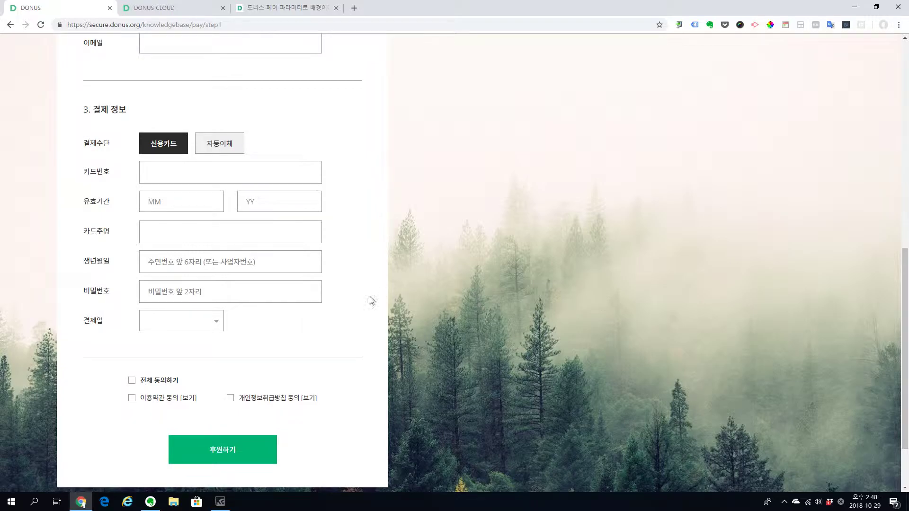
left_click(132, 381)
left_click(188, 7)
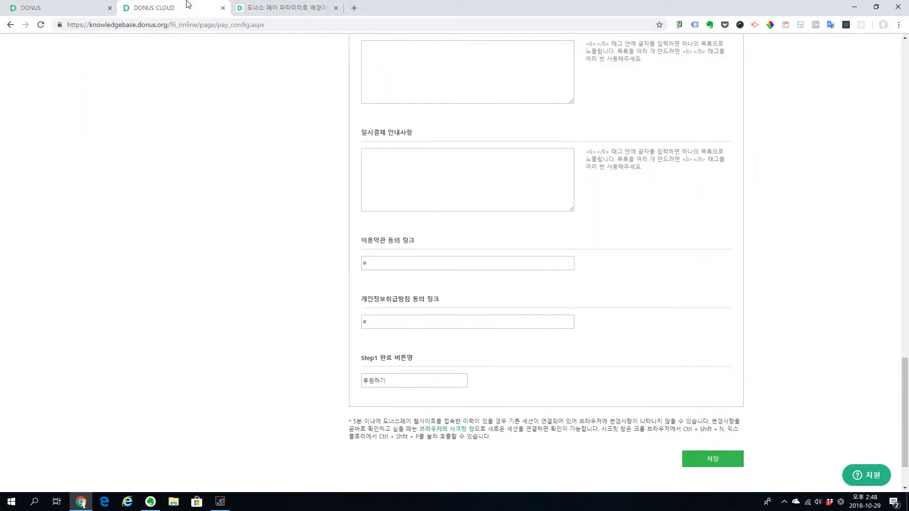
- Try to save the 결제페이지 Step1(입력영역) settings, dismiss the notice and return to the start of the form
left_click(714, 460)
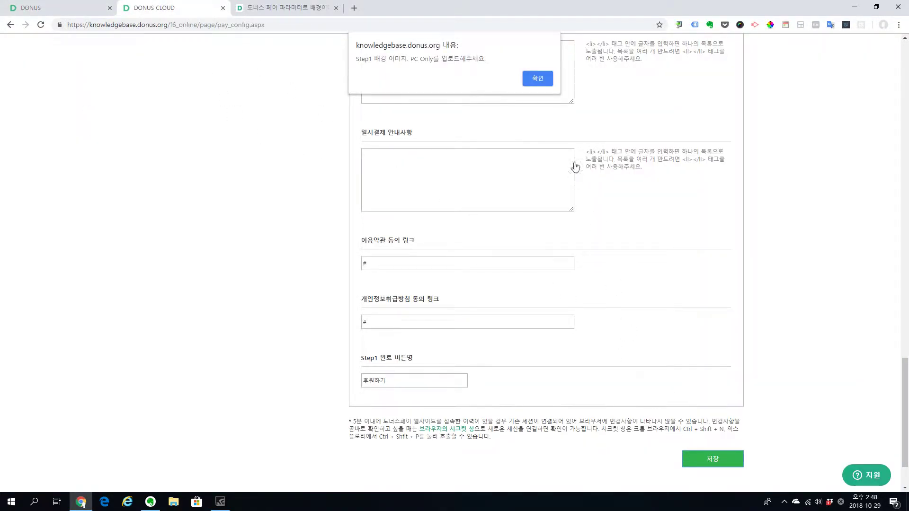
left_click(539, 77)
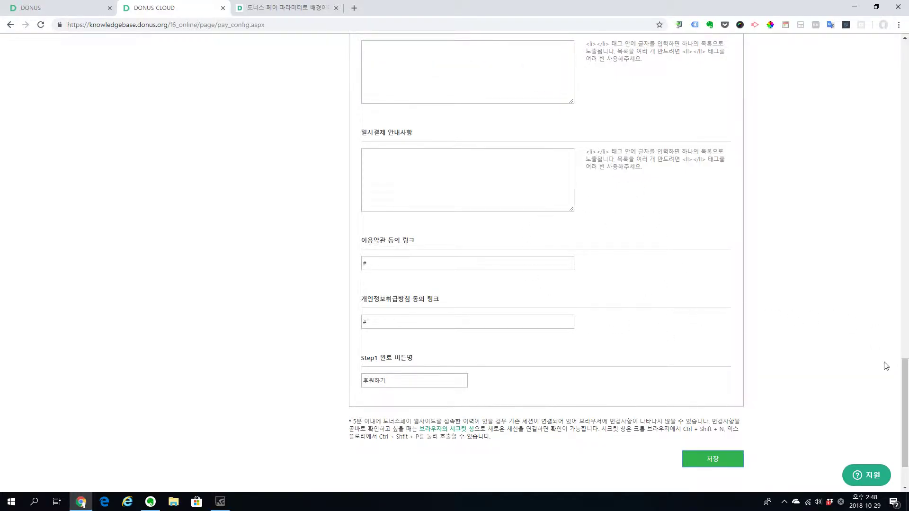
left_click_drag(907, 377, 907, 65)
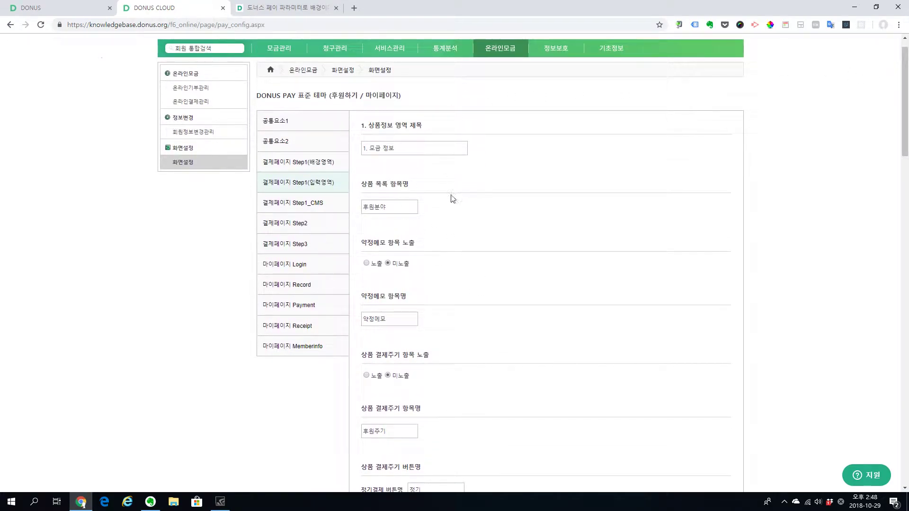
- In the Step1 배경영역 settings, upload the children's photo as the PC background image for background code b004
left_click(328, 169)
mouse_move(482, 280)
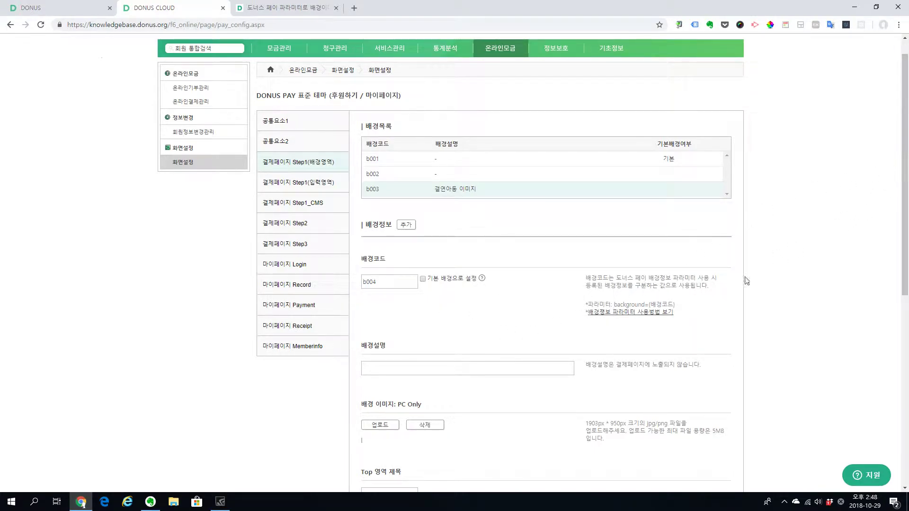
left_click_drag(903, 202, 890, 291)
left_click(381, 284)
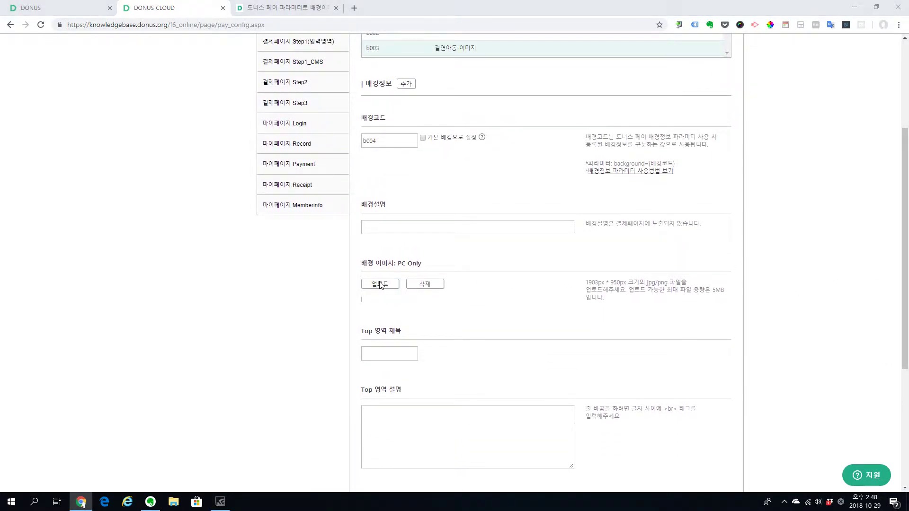
left_click(156, 281)
double_click(156, 282)
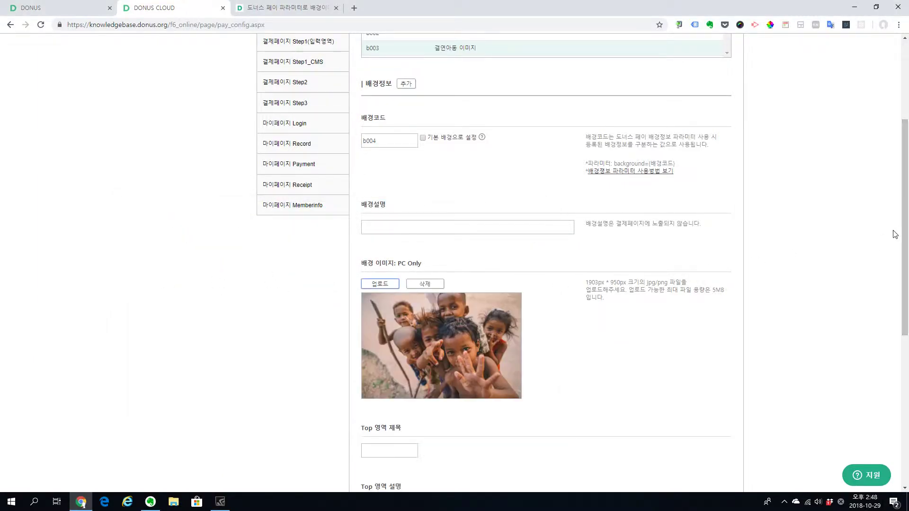
- Upload the same children's photo as the mobile Top 영역 배경 이미지 of background b004
scroll(897, 332, "down", 4)
scroll(897, 331, "down", 1)
left_click(379, 389)
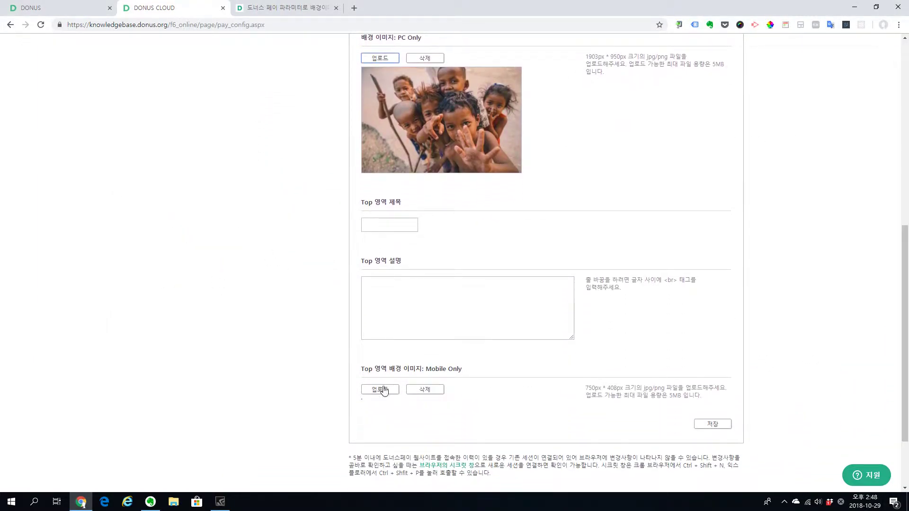
left_click(164, 283)
double_click(164, 280)
- Set the Top 영역 제목 to "후원하기" and the Top 영역 설명 to "아동결연 캠페인에 참여해주셔서 감사합니다."
left_click(390, 225)
type("후원ㅈ")
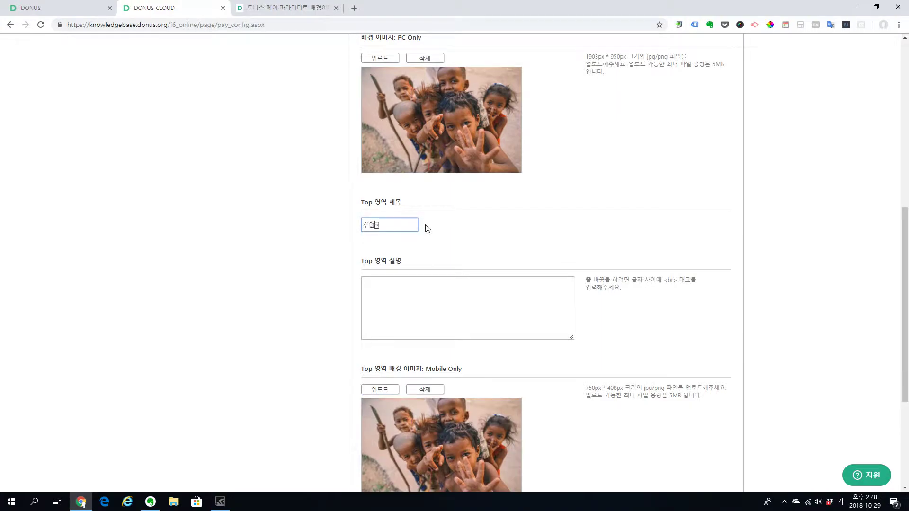
type("기")
left_click(508, 285)
type("ㅇㅏ동")
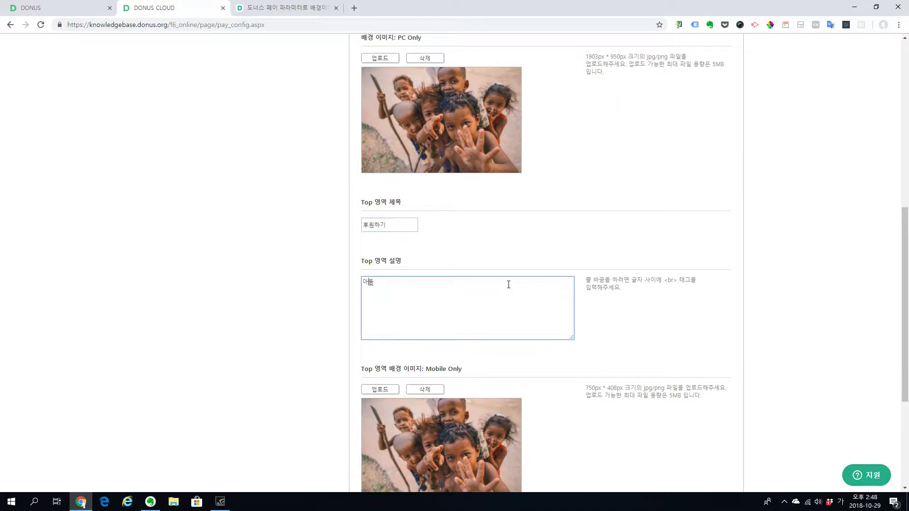
type("결연 캠페인에 참여해주셔서 감사합니다.")
- Save the new background, acknowledge the notice and open b004 from the 배경목록
left_click(748, 310)
left_click_drag(902, 290, 903, 355)
left_click(717, 352)
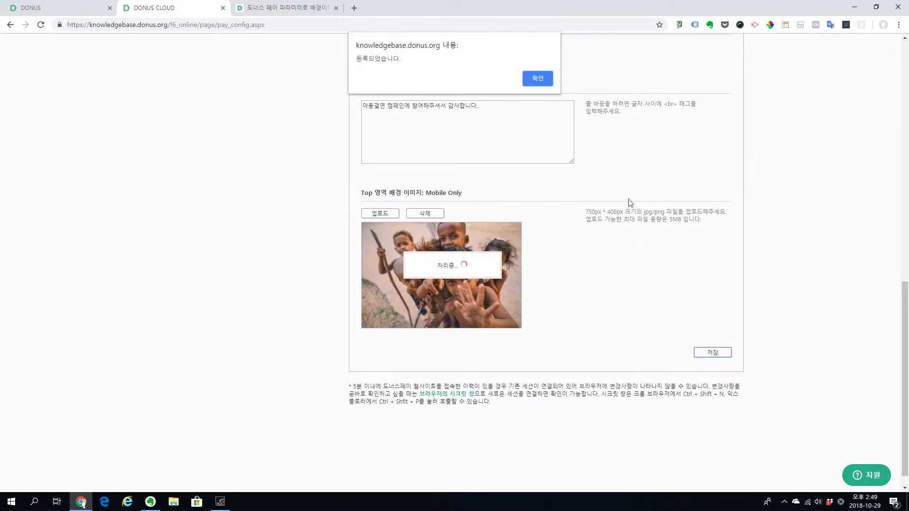
left_click(538, 77)
left_click_drag(905, 323, 881, 129)
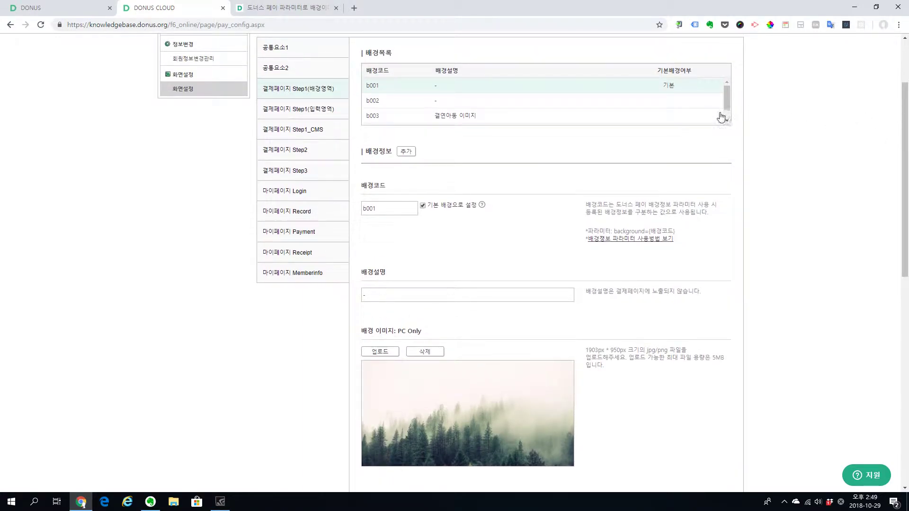
left_click_drag(727, 100, 728, 117)
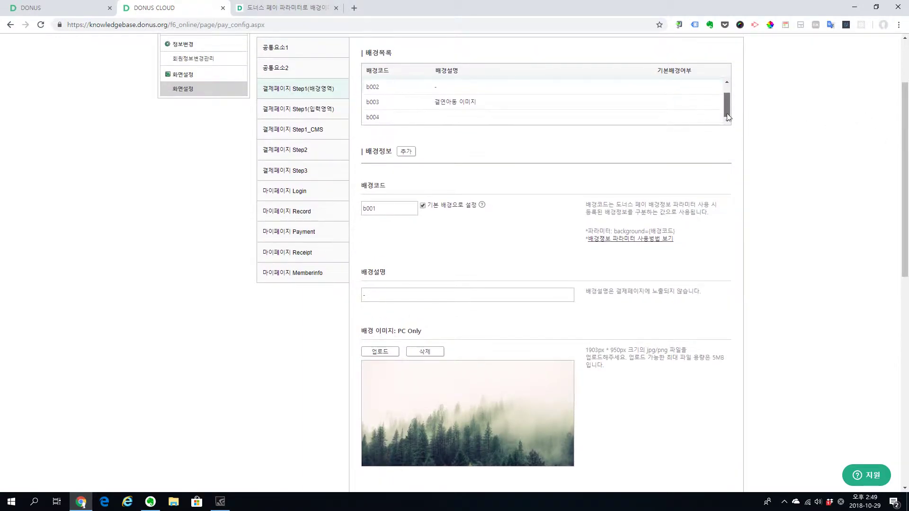
left_click(481, 120)
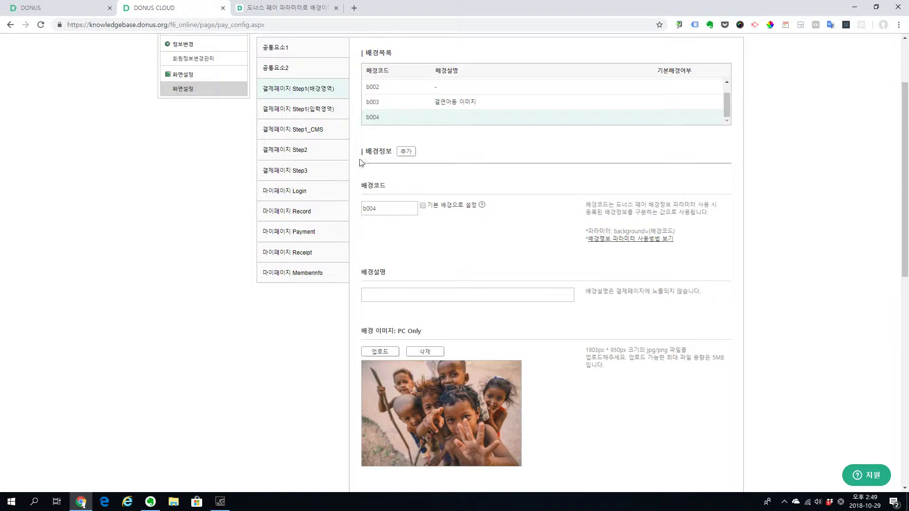
- Save the 결제페이지 Step1(입력영역) settings, acknowledge the notice and return to the start of the form
left_click(320, 117)
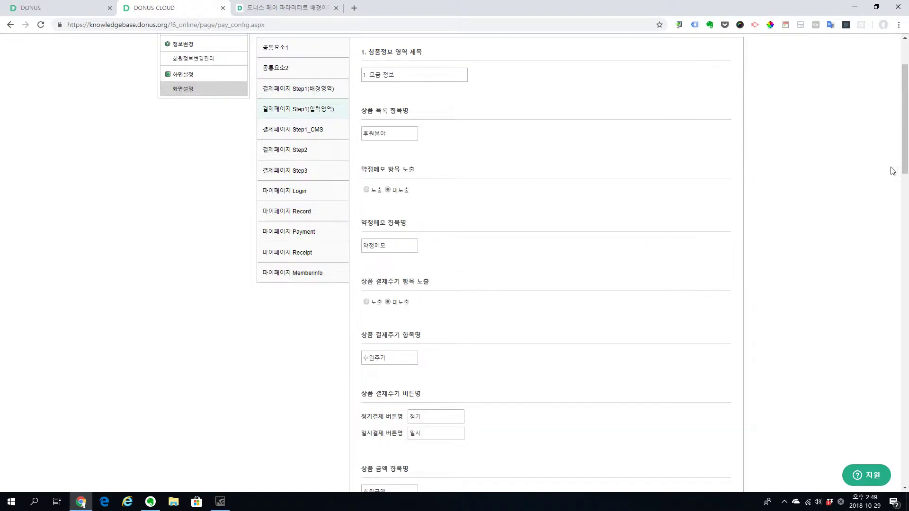
left_click_drag(906, 150, 889, 463)
left_click(723, 394)
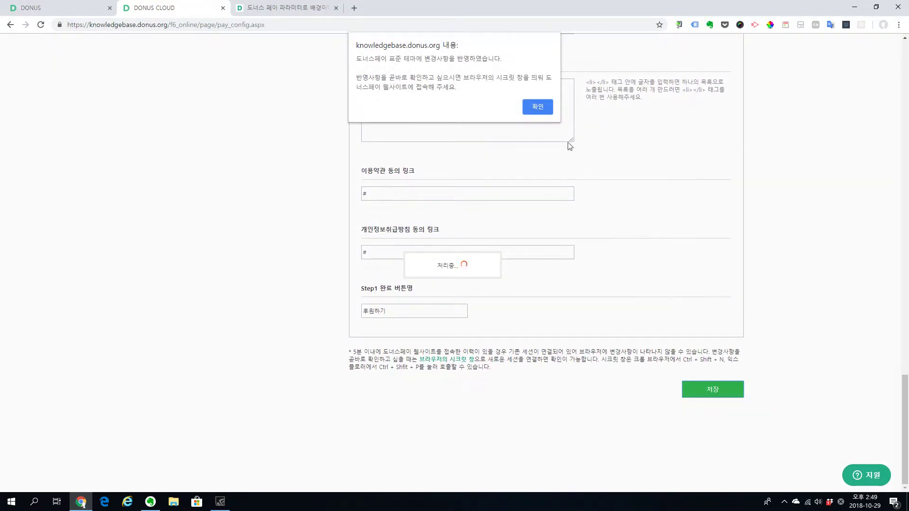
left_click(540, 107)
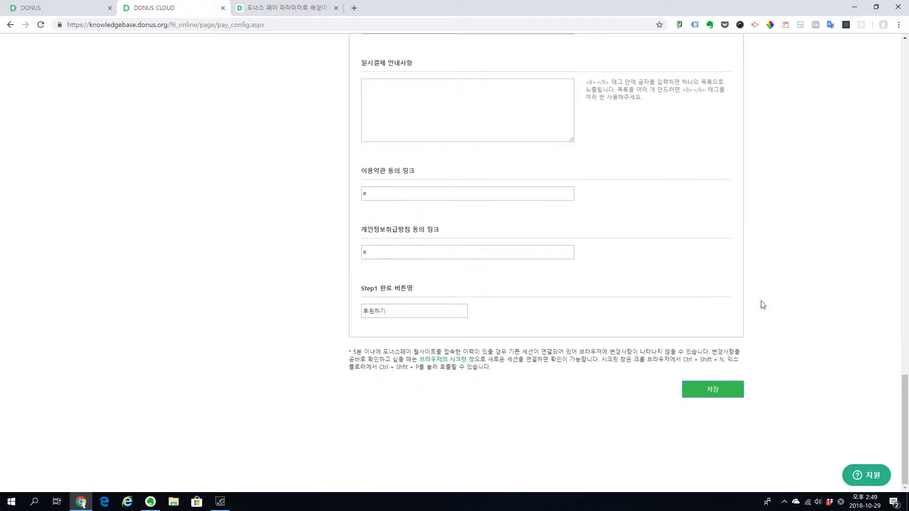
left_click_drag(904, 403, 907, 86)
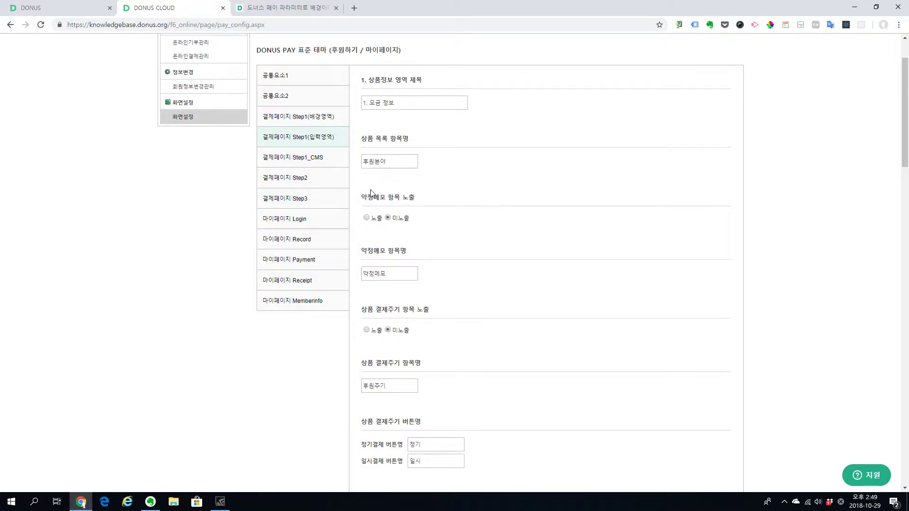
- Review the CMS 출금동의 page notice text and button name in the 결제페이지 Step1_CMS settings
left_click(333, 161)
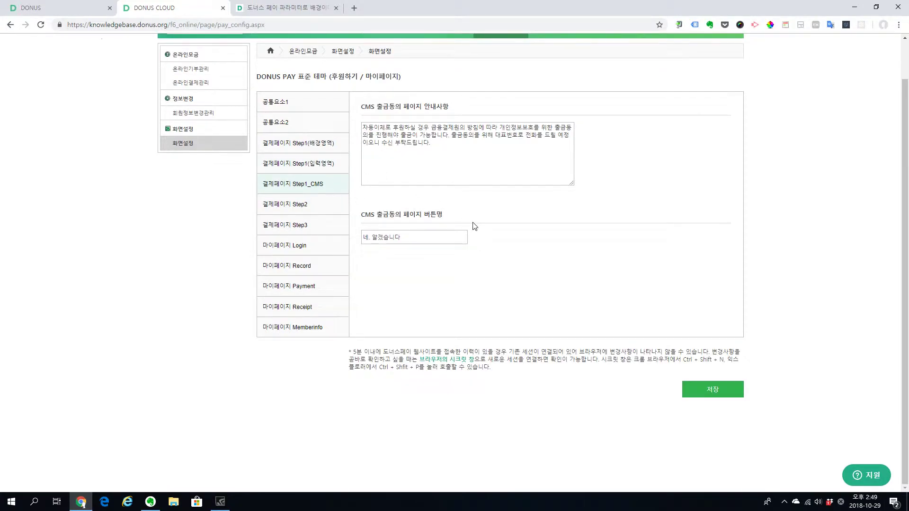
left_click(446, 163)
key("ctrl+a")
left_click_drag(406, 237, 348, 240)
left_click(365, 262)
- Review the 결제페이지 Step2 display options, then the 마이페이지 Login and Payment settings
left_click(313, 210)
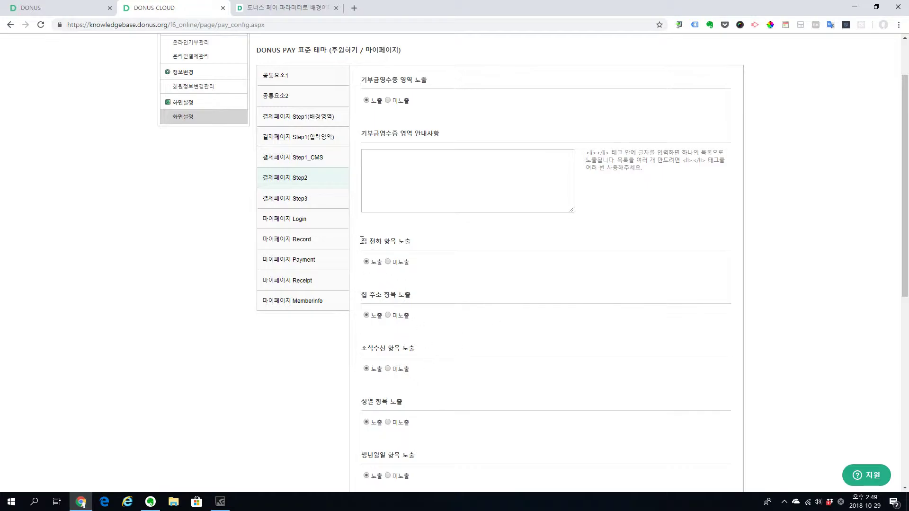
left_click_drag(361, 240, 444, 354)
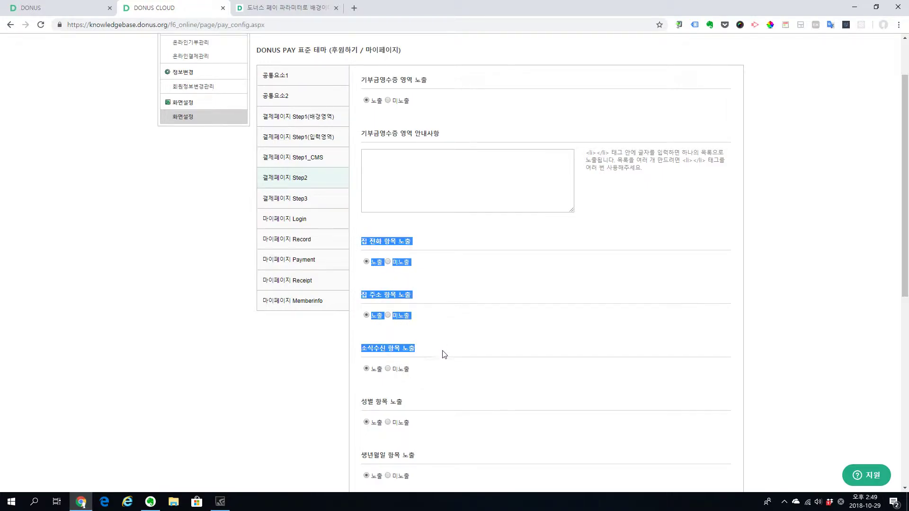
left_click(445, 353)
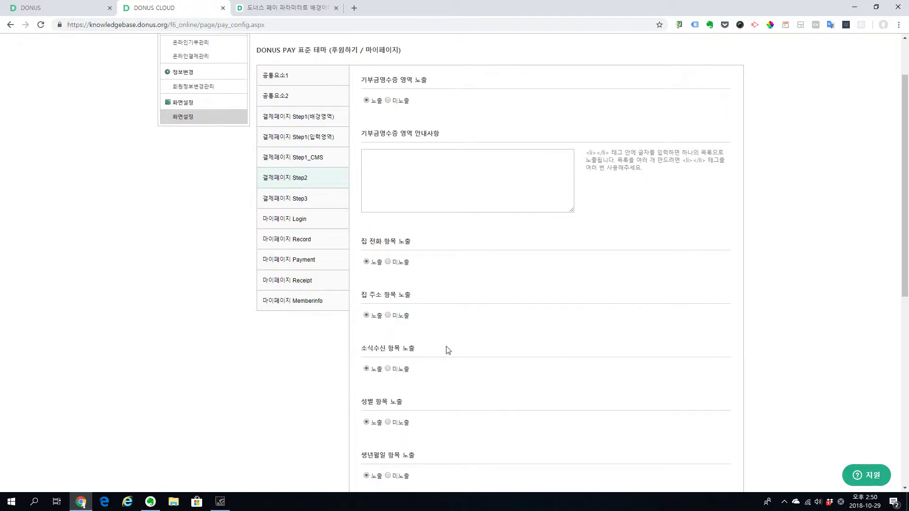
left_click(319, 227)
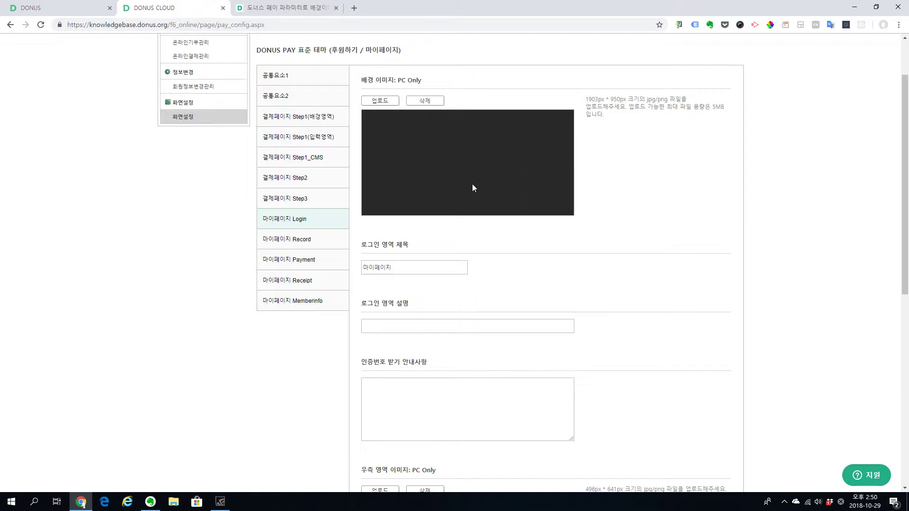
left_click(316, 266)
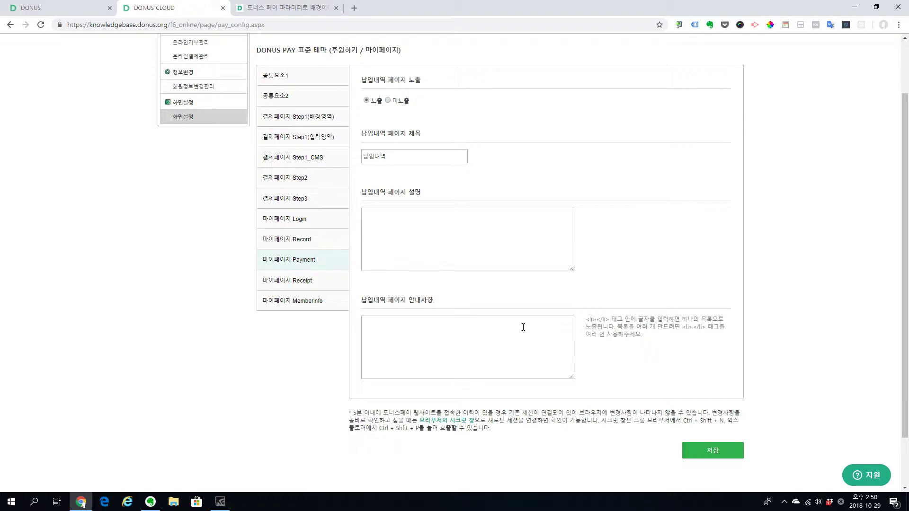
- Save the theme from the 마이페이지 Memberinfo settings, acknowledge the notice and check the note about using a browser secret window
left_click(319, 300)
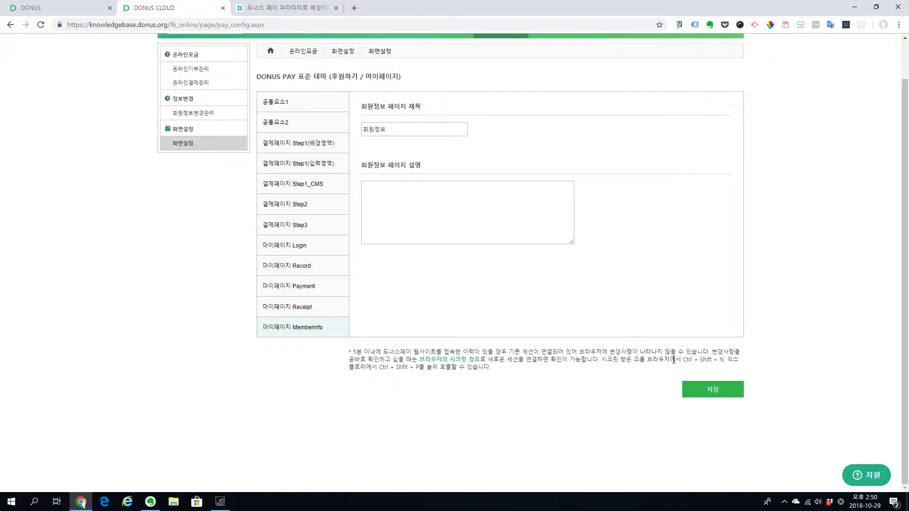
left_click(718, 390)
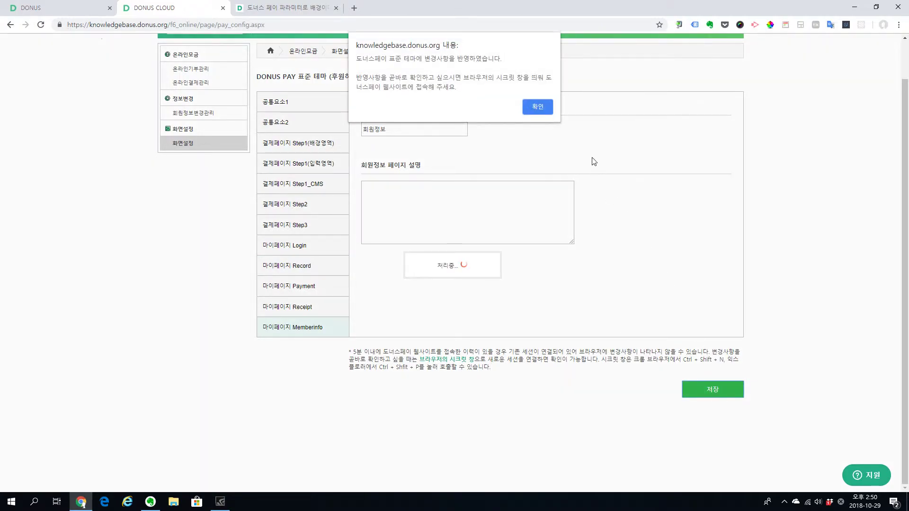
left_click(541, 106)
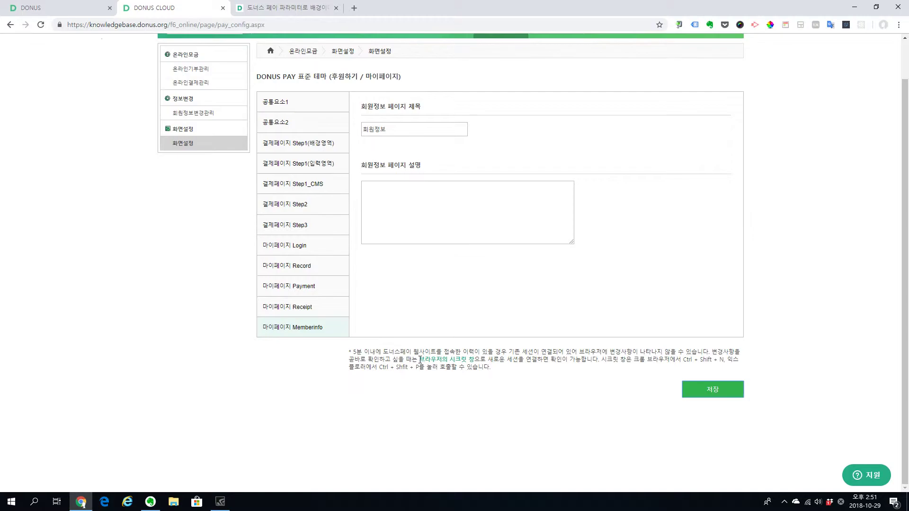
left_click_drag(420, 359, 474, 360)
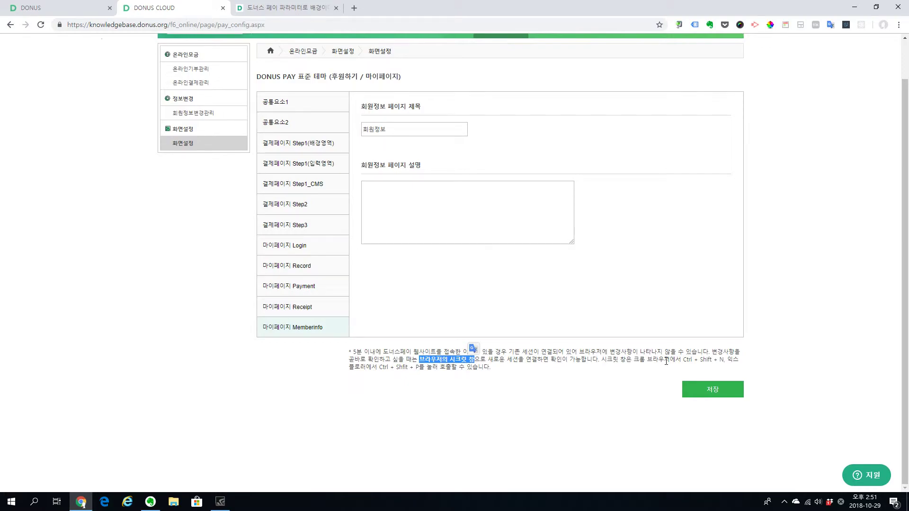
left_click(592, 389)
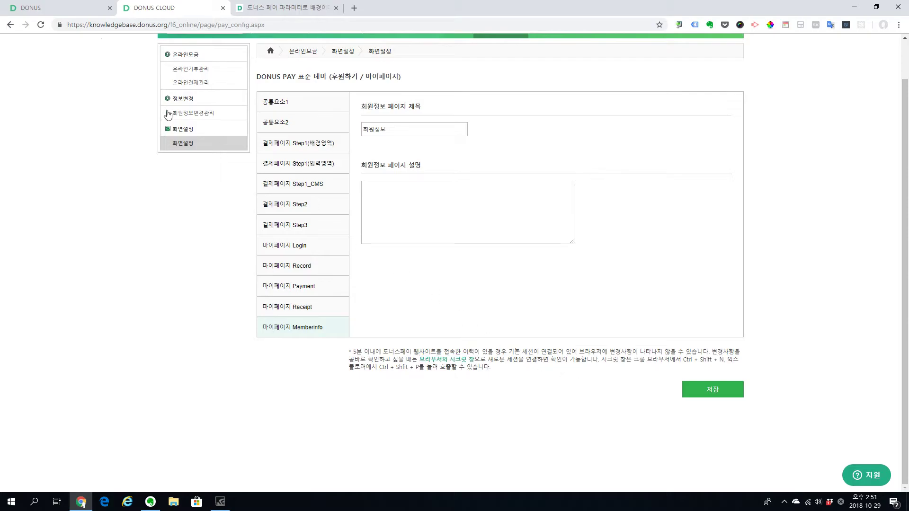
- Switch to the donation page and copy its web address
left_click(78, 10)
left_click(124, 26)
key("ctrl+c")
right_click(124, 27)
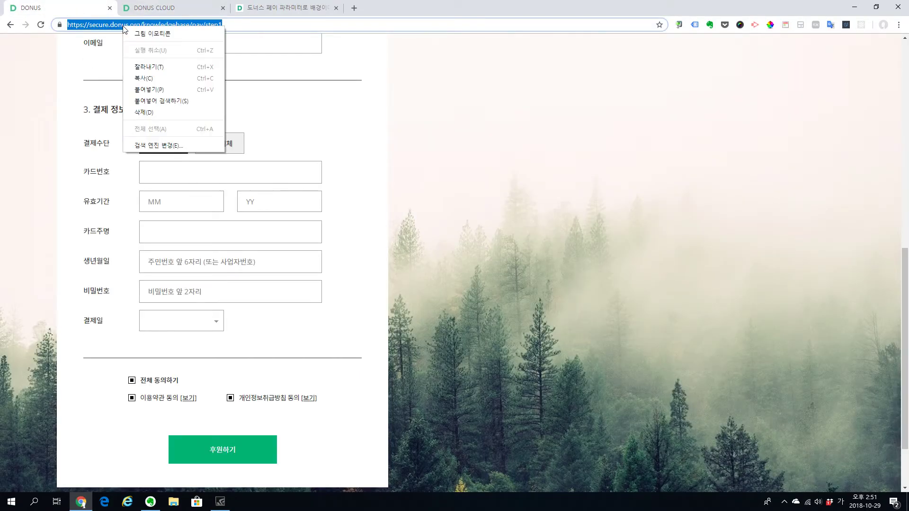
left_click(157, 76)
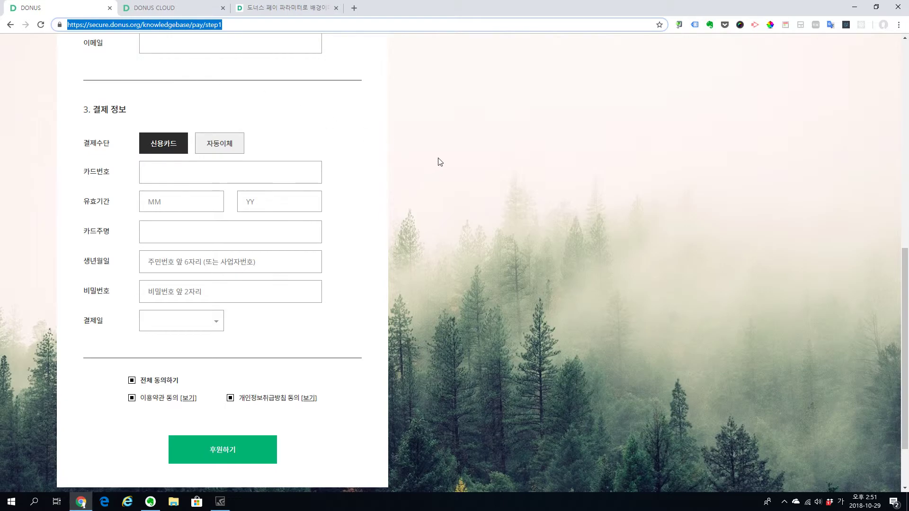
- Load the copied donation page address in a new incognito window
left_click(438, 161)
key("ctrl+shift+n")
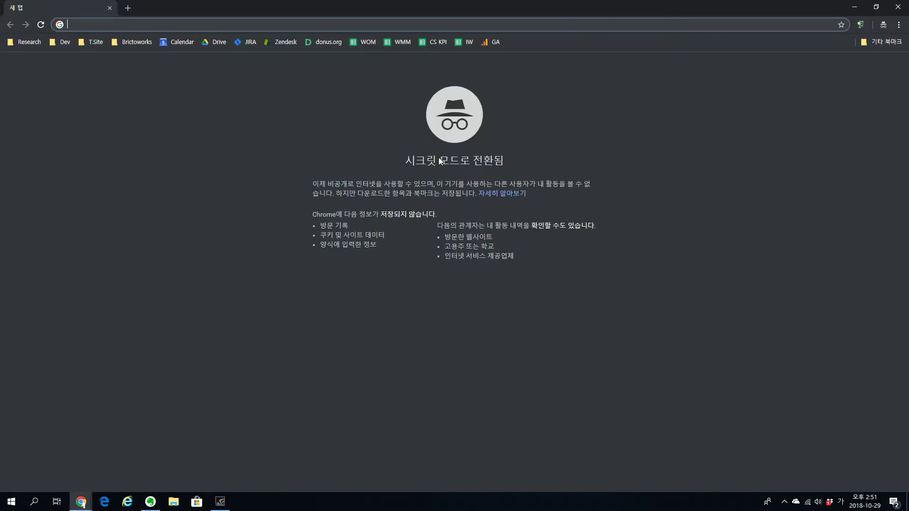
right_click(416, 23)
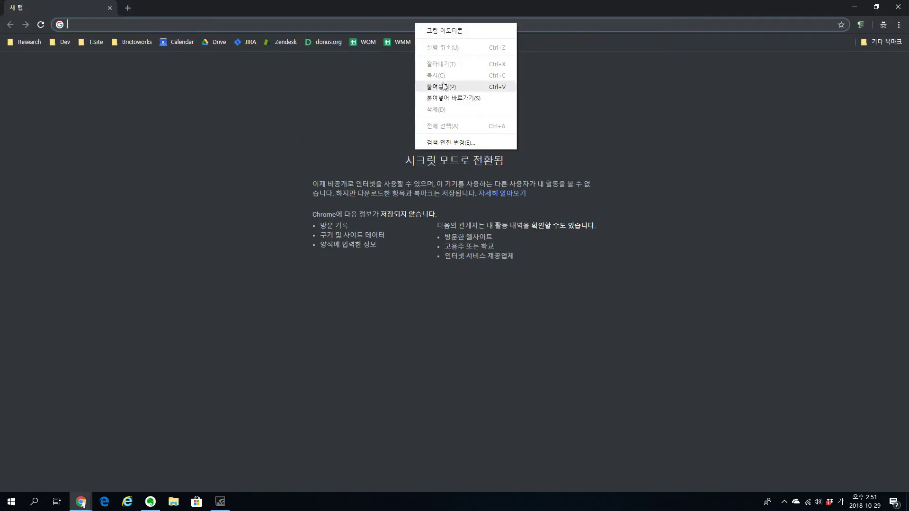
left_click(442, 85)
key("Return")
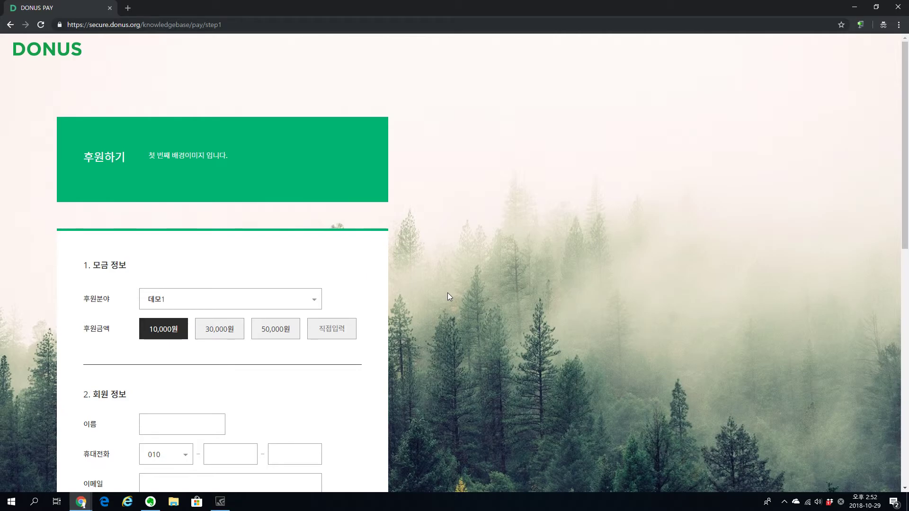
- Show the donation page in the DevTools mobile device view and move the DevTools window clear of the page
key("F12")
left_click_drag(352, 201, 567, 156)
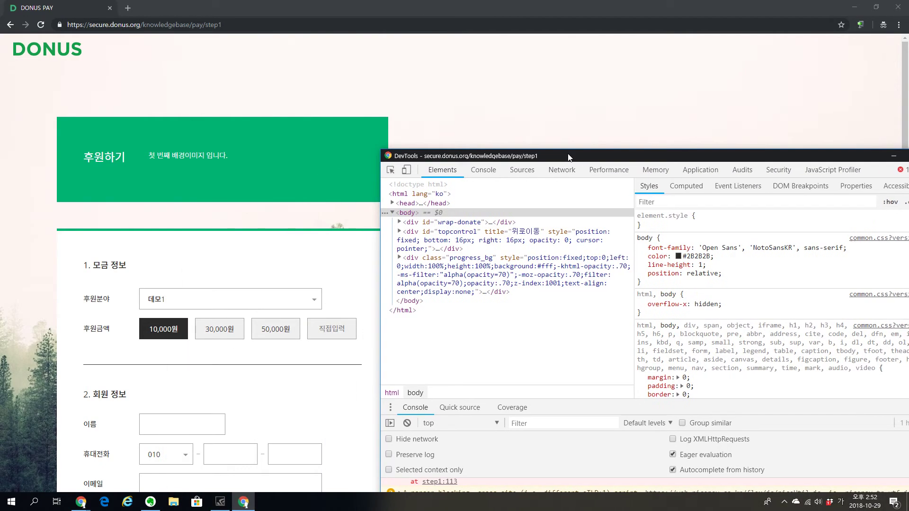
left_click(406, 169)
left_click_drag(421, 157, 723, 153)
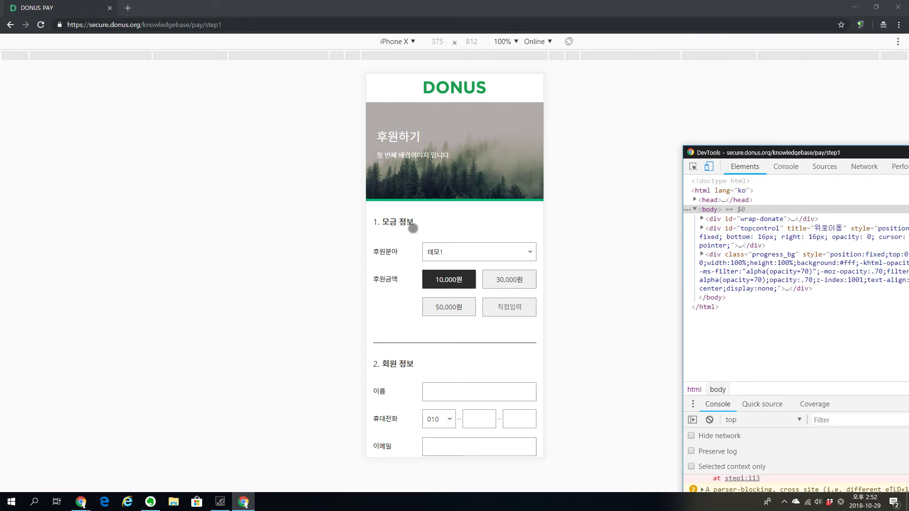
- Look through the mobile donation page from its header to the 후원하기 button and back
left_click_drag(392, 313, 393, 279)
left_click_drag(408, 326, 408, 254)
left_click_drag(398, 368, 414, 126)
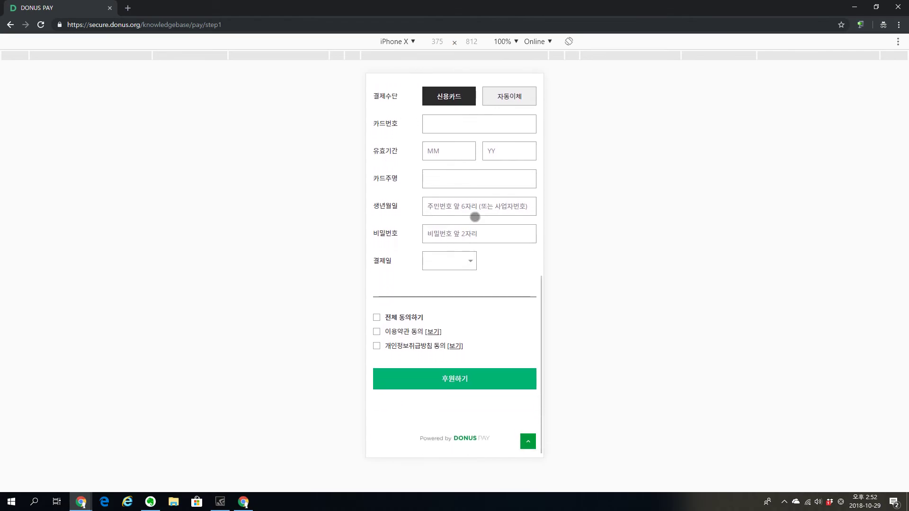
left_click_drag(473, 217, 473, 289)
left_click_drag(462, 217, 438, 318)
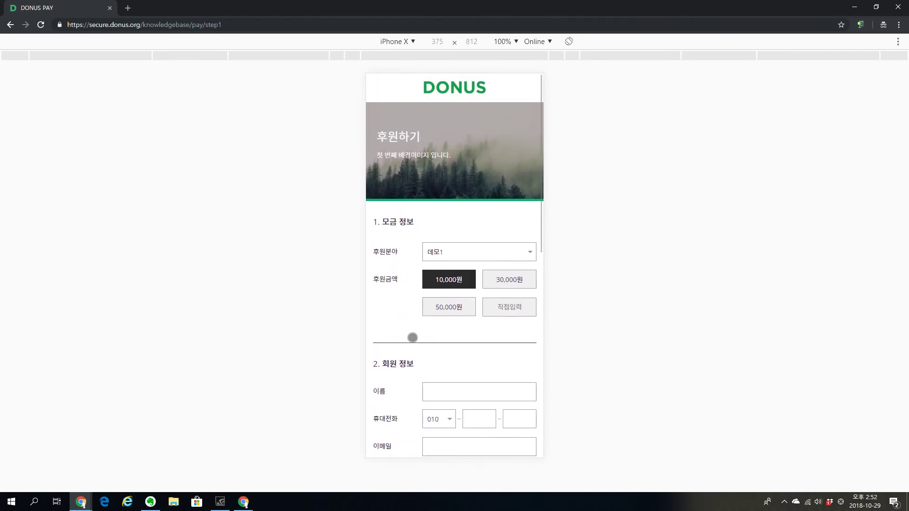